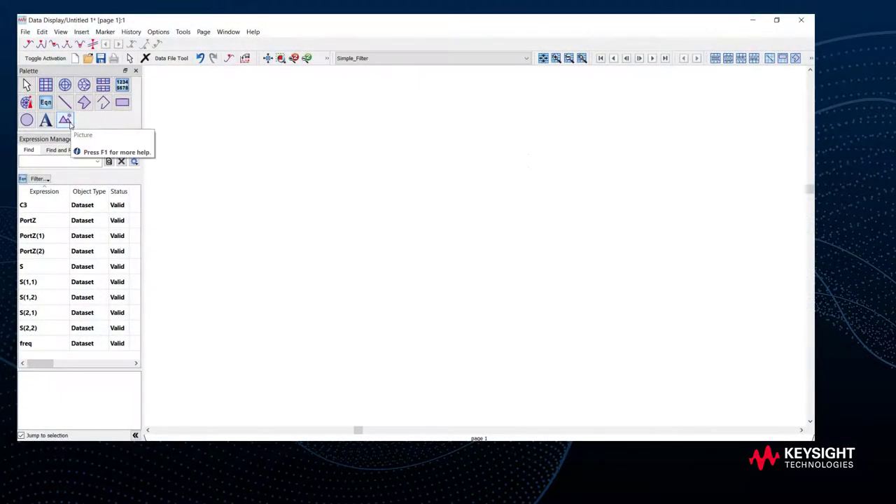
Place a picture of data\pictures\Python_Plot.png on the page and enlarge it.
{"action": "left_click", "coordinate": [65, 120]}
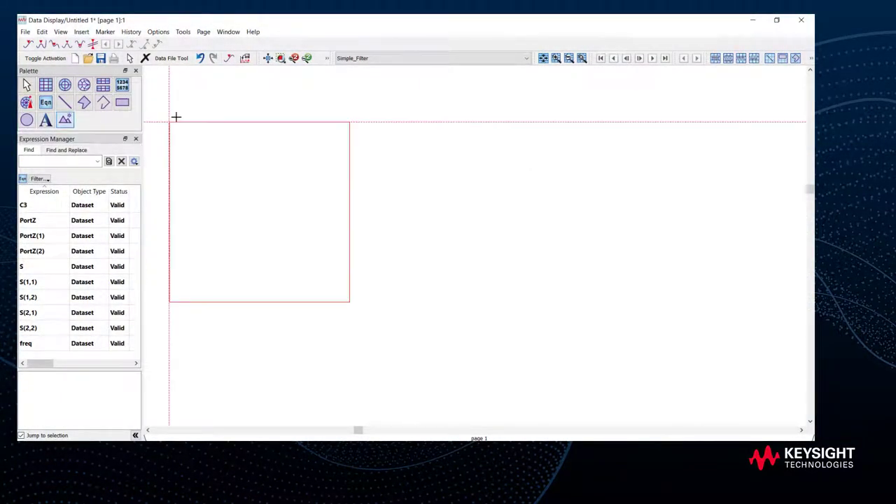
{"action": "left_click", "coordinate": [266, 113]}
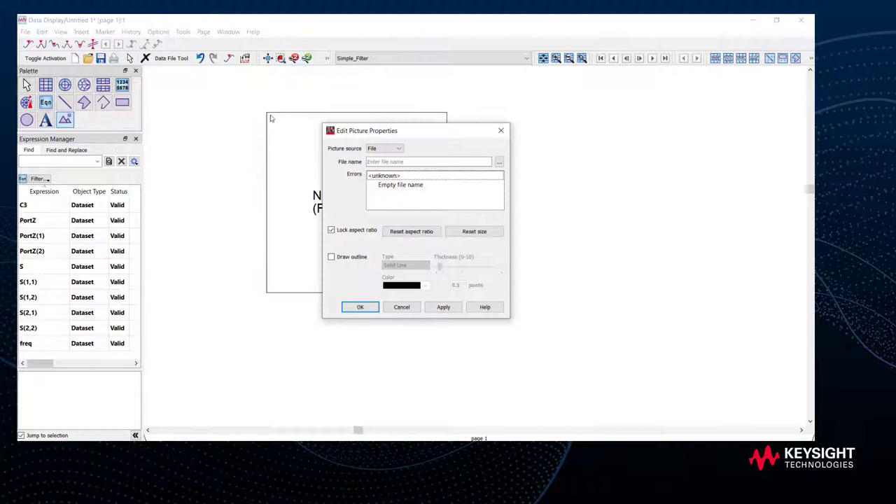
{"action": "left_click", "coordinate": [398, 149]}
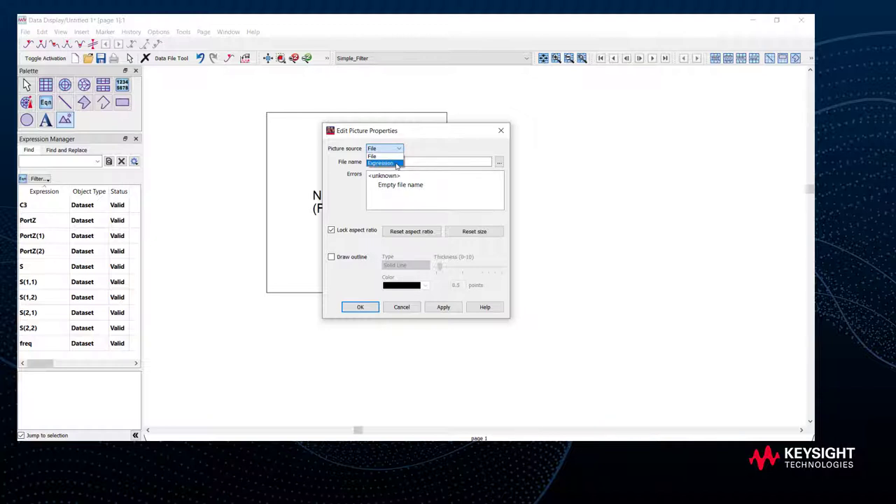
{"action": "left_click", "coordinate": [499, 162]}
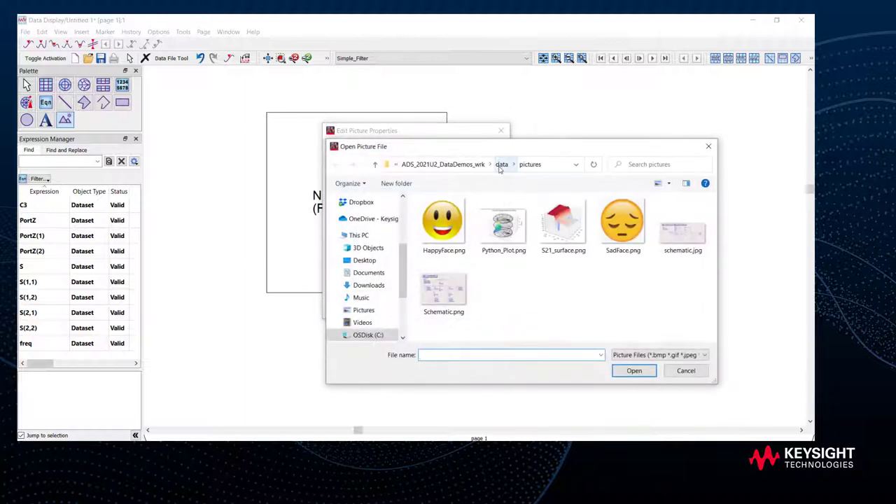
{"action": "double_click", "coordinate": [503, 224]}
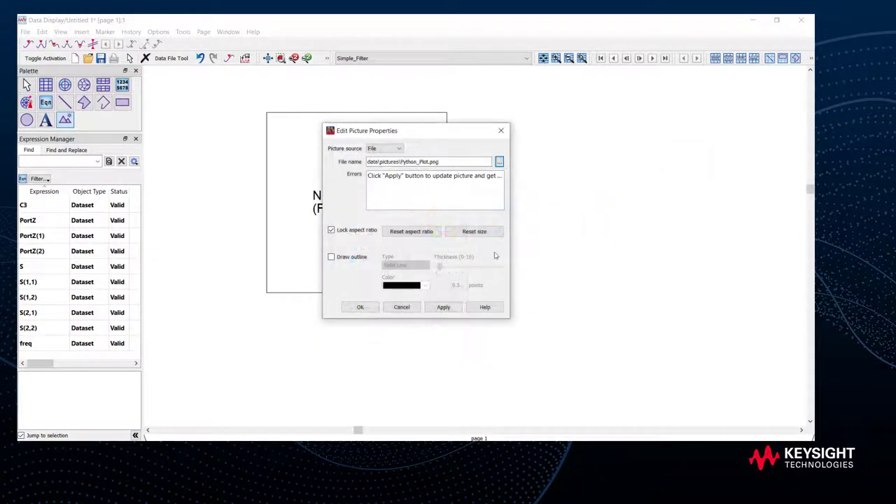
{"action": "left_click", "coordinate": [357, 308]}
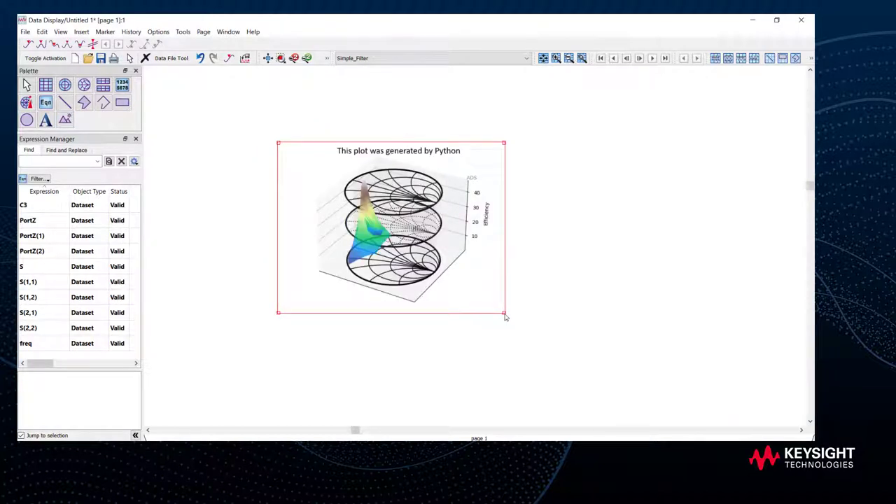
{"action": "left_click_drag", "start_coordinate": [506, 317], "coordinate": [585, 377]}
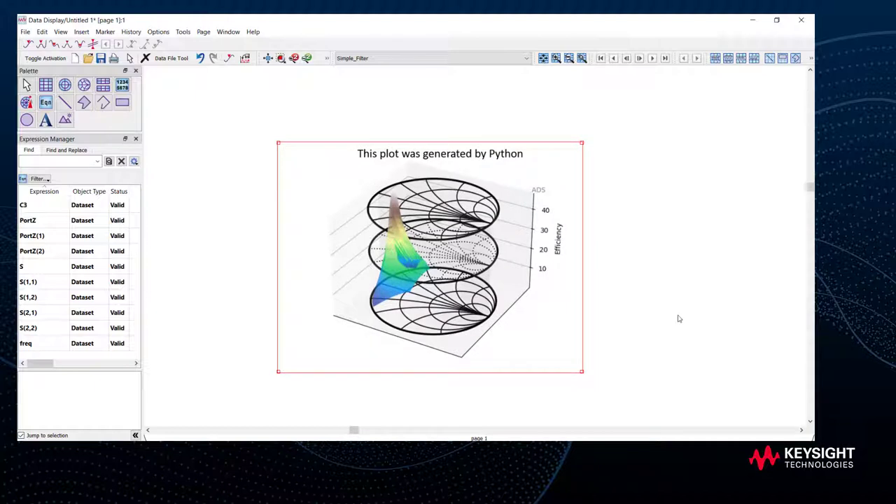
Select the Python_Plot picture on the data display.
{"action": "left_click", "coordinate": [518, 264]}
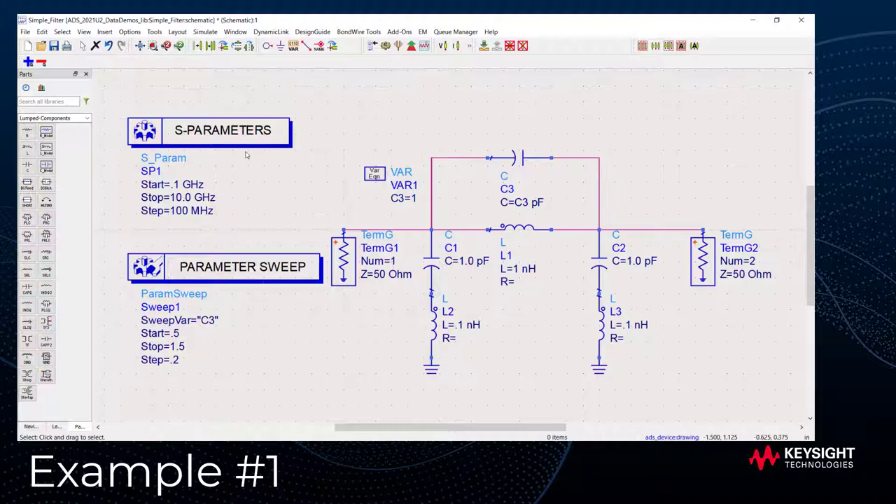
Select the S-Parameters simulation and capacitor C3 in Simple_Filter, then minimize the schematic.
{"action": "left_click", "coordinate": [240, 141]}
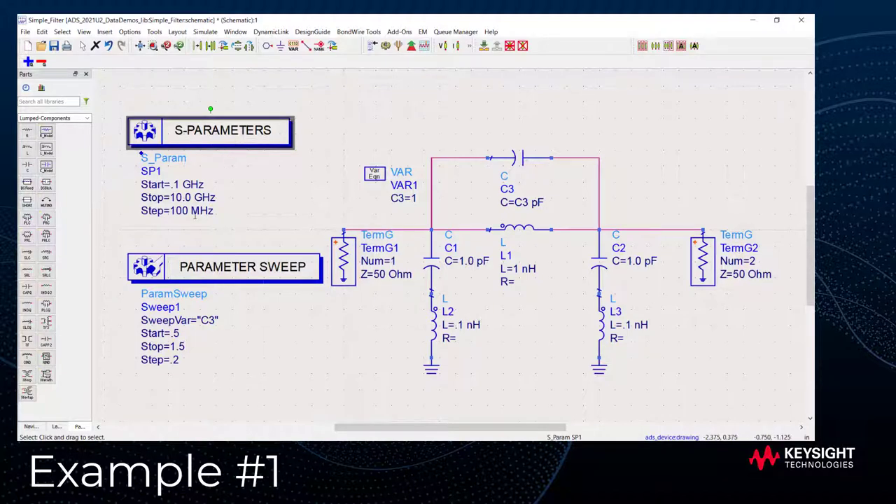
{"action": "left_click", "coordinate": [510, 158]}
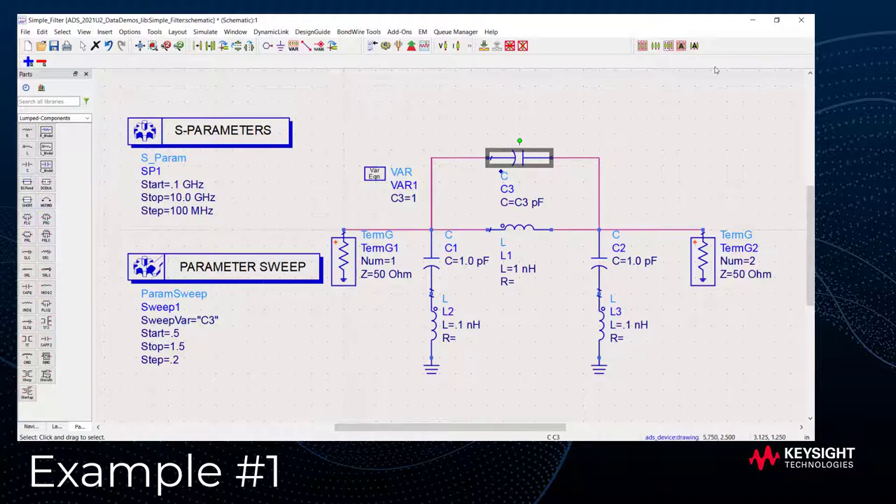
{"action": "left_click", "coordinate": [753, 20]}
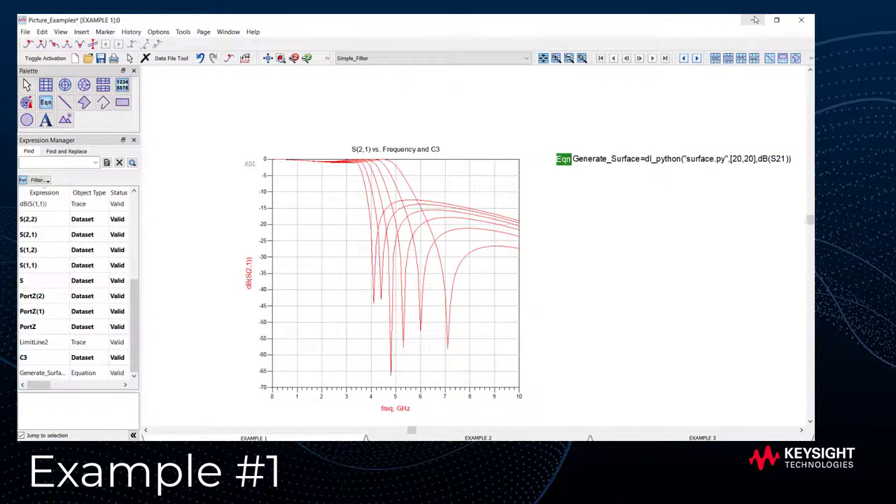
Inspect the S21 traces, recalculate Generate_Surface and close its popped-up 3D surface figure.
{"action": "left_click", "coordinate": [487, 233]}
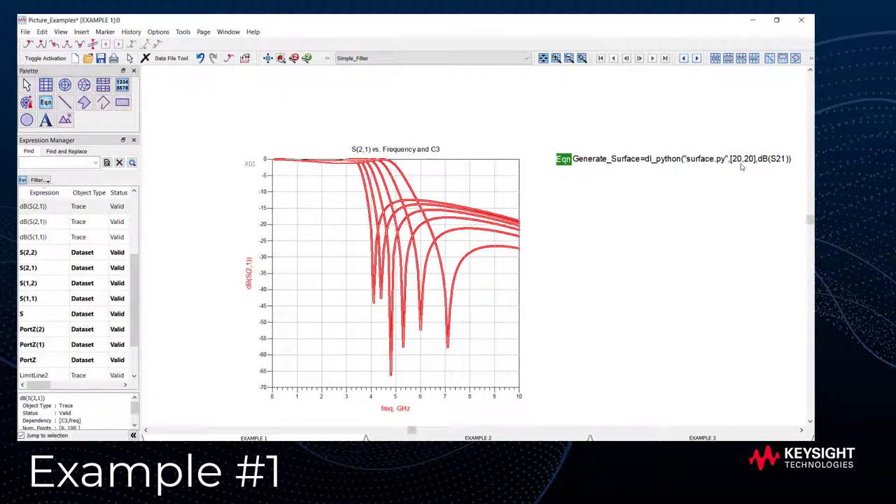
{"action": "right_click", "coordinate": [570, 161]}
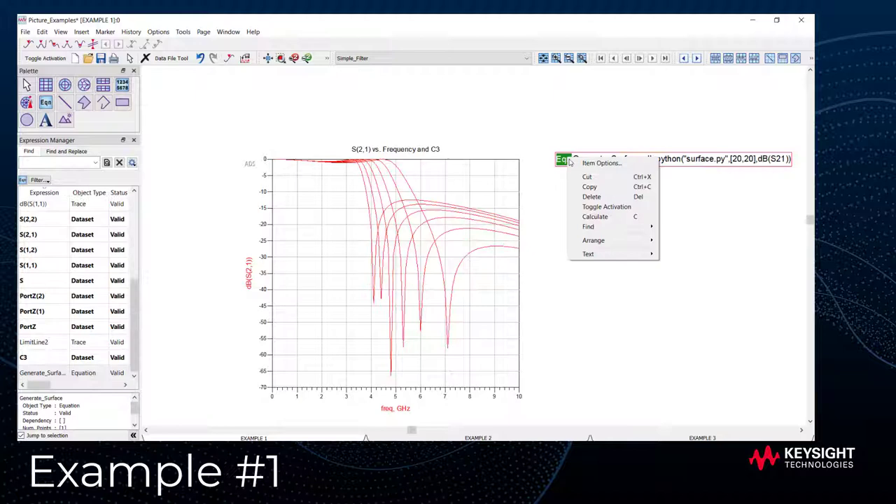
{"action": "left_click", "coordinate": [608, 216]}
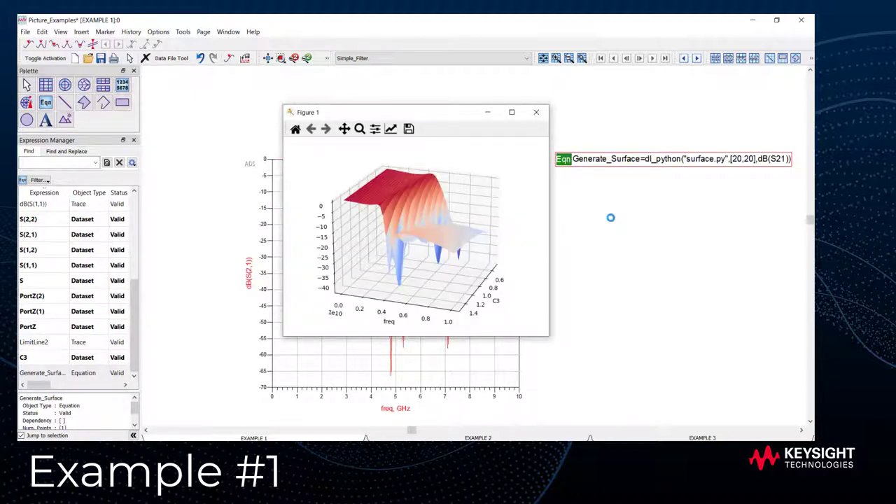
{"action": "left_click", "coordinate": [537, 113]}
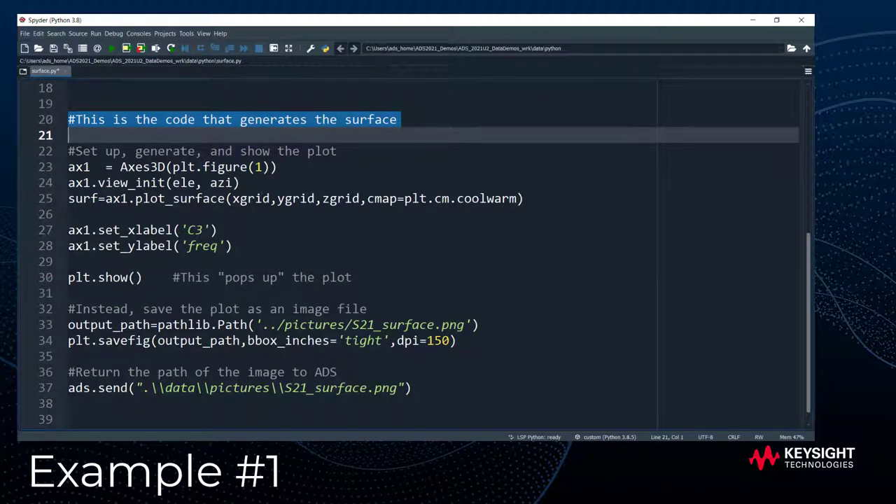
Delete the plt.show() line and leftover blank lines from surface.py.
{"action": "left_click_drag", "start_coordinate": [352, 277], "coordinate": [172, 277]}
{"action": "key", "text": "shift+Home"}
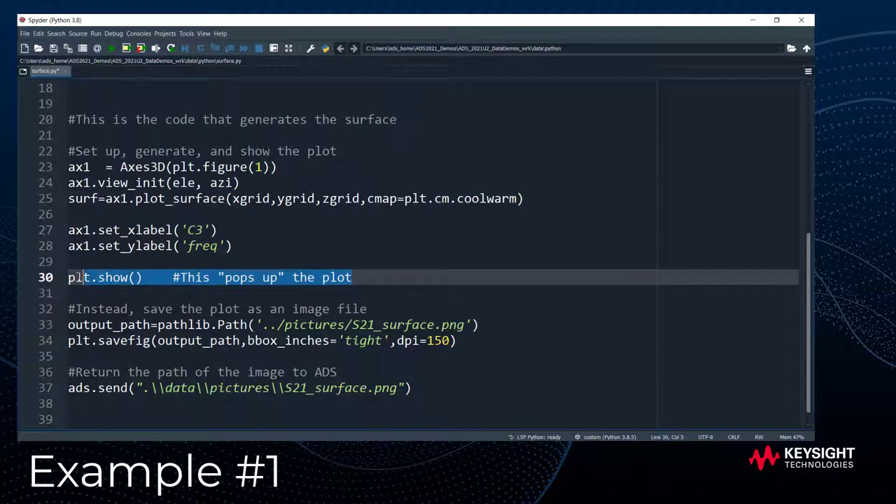
{"action": "key", "text": "Delete"}
{"action": "key", "text": "Delete"}
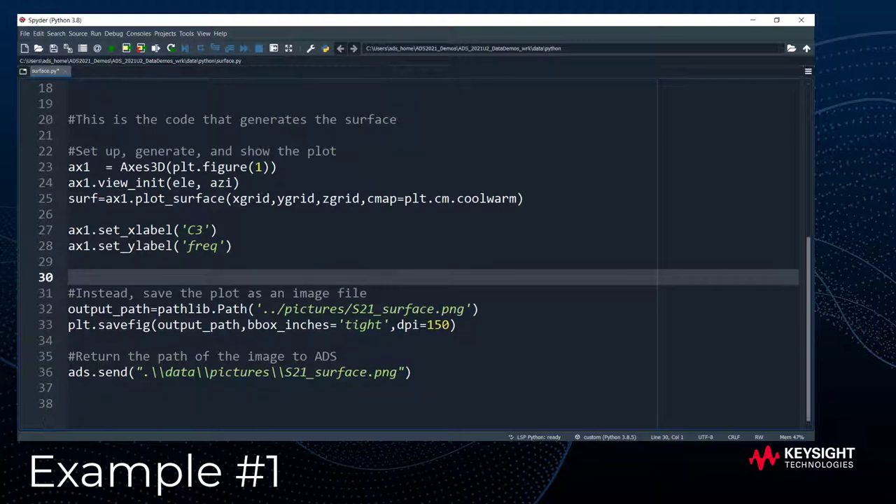
{"action": "key", "text": "Delete"}
{"action": "key", "text": "Down"}
Select the savefig and ads.send lines to review how the image is saved and returned.
{"action": "key", "text": "shift+Down"}
{"action": "key", "text": "shift+Down"}
{"action": "key", "text": "shift+Down"}
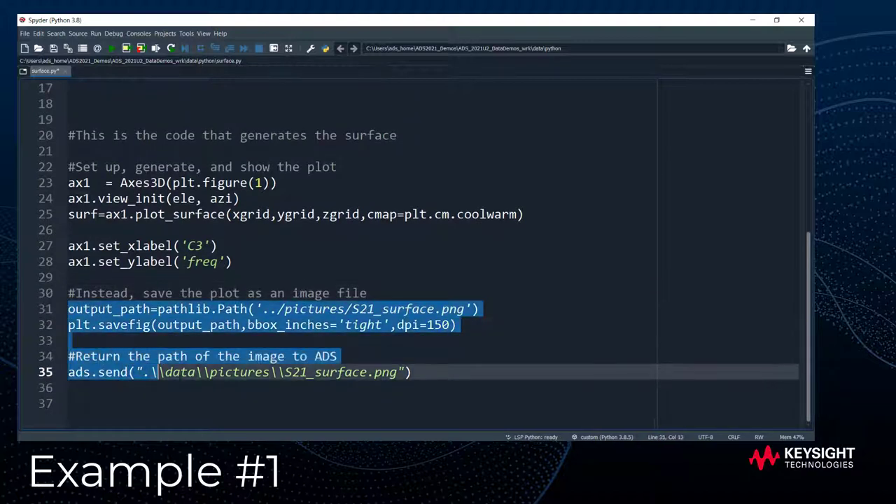
{"action": "key", "text": "shift+Down"}
{"action": "left_click", "coordinate": [423, 402]}
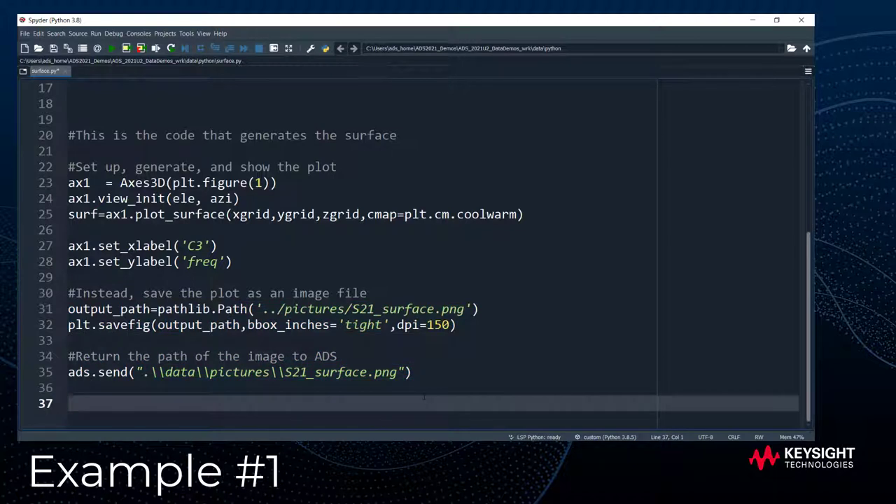
{"action": "key", "text": "Up"}
{"action": "key", "text": "Up"}
{"action": "key", "text": "Up"}
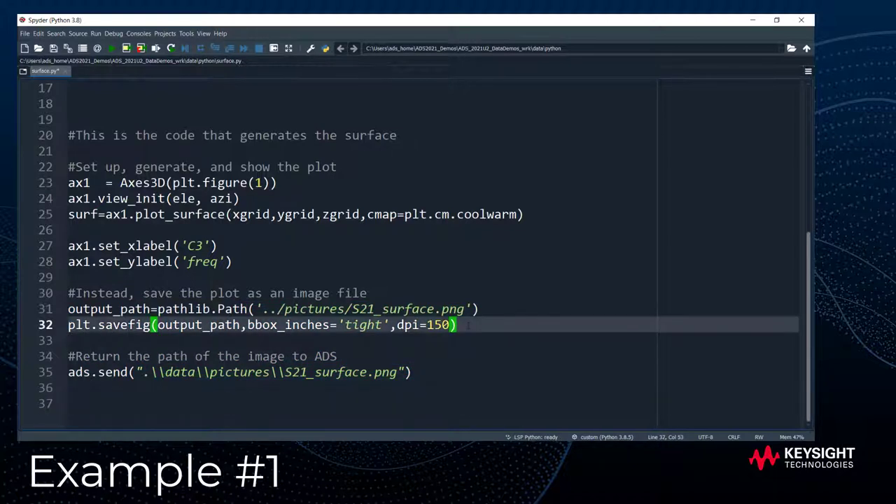
{"action": "key", "text": "shift+Down"}
{"action": "key", "text": "Down"}
{"action": "key", "text": "Down"}
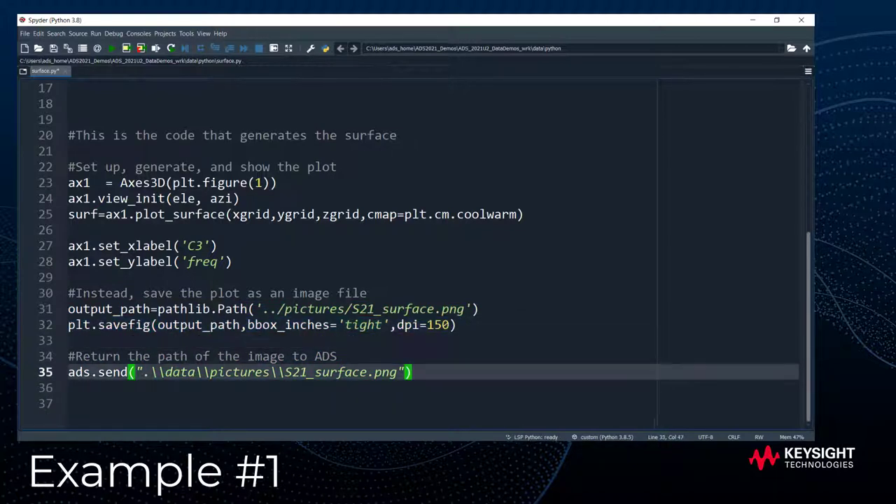
{"action": "key", "text": "shift+Down"}
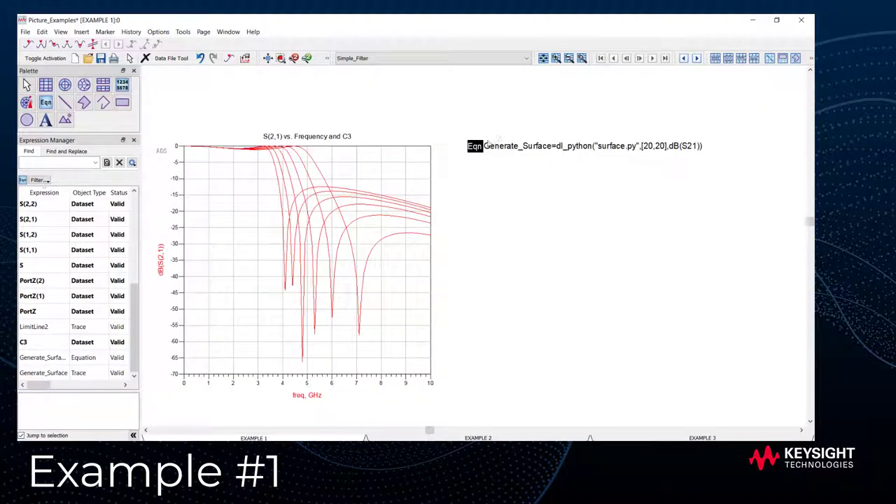
{"action": "left_click", "coordinate": [489, 145]}
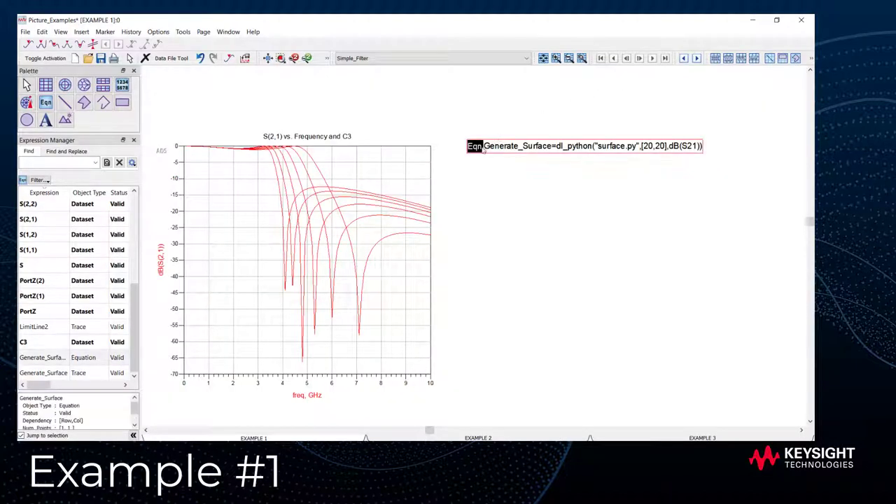
{"action": "left_click", "coordinate": [484, 180]}
{"action": "type", "text": "@Generate_Surface"}
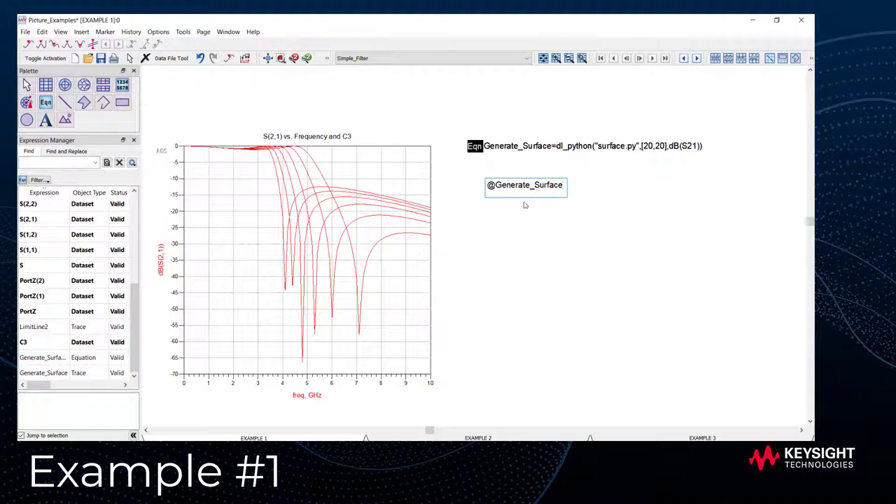
{"action": "left_click", "coordinate": [519, 217]}
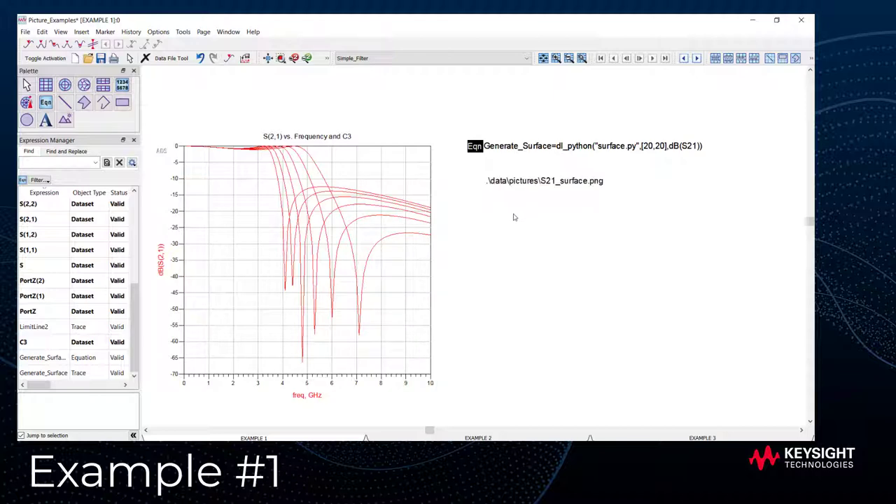
Place a picture beside the plot sourced from the Generate_Surface expression.
{"action": "left_click", "coordinate": [65, 119]}
{"action": "left_click", "coordinate": [481, 201]}
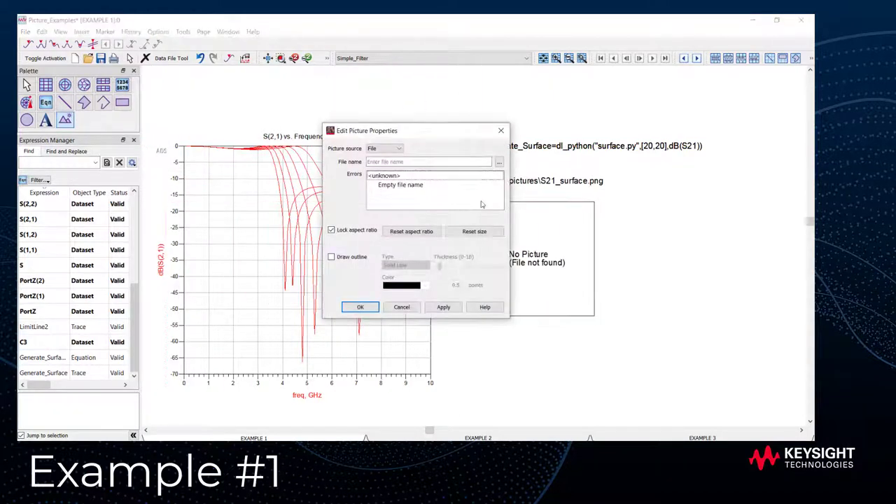
{"action": "left_click", "coordinate": [386, 148]}
{"action": "left_click", "coordinate": [381, 162]}
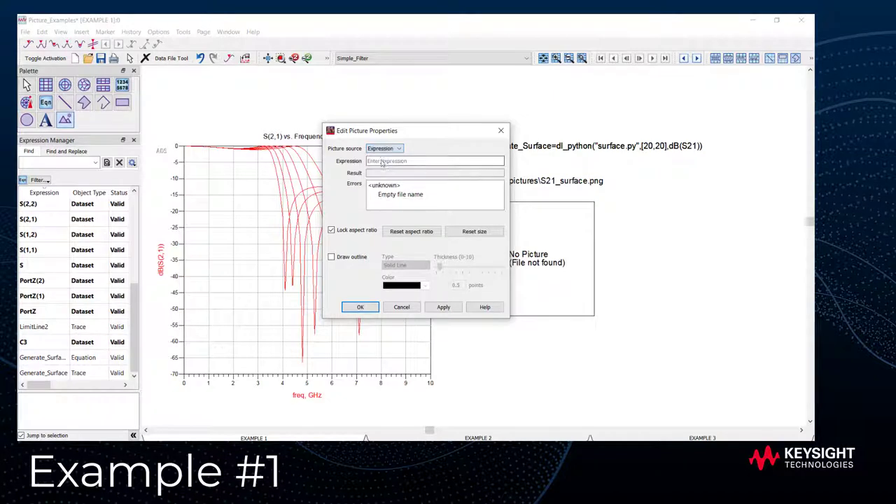
{"action": "type", "text": "@Generate_Surface"}
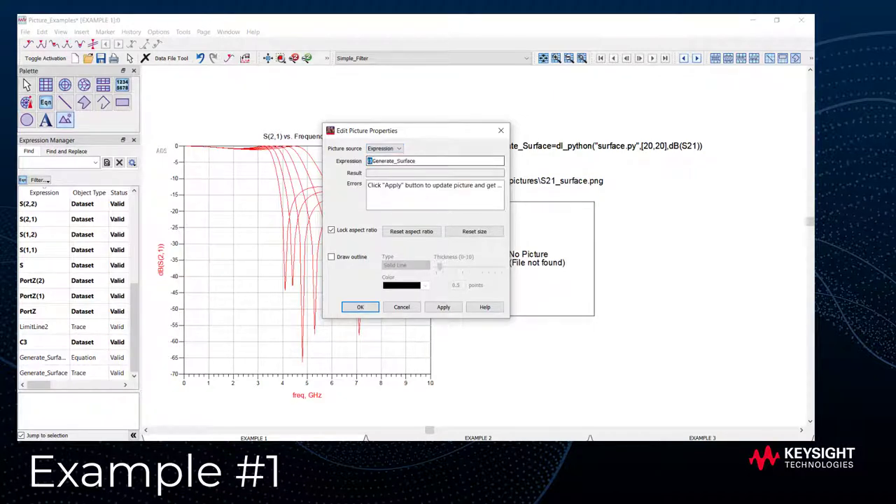
{"action": "key", "text": "Delete"}
{"action": "left_click", "coordinate": [360, 307]}
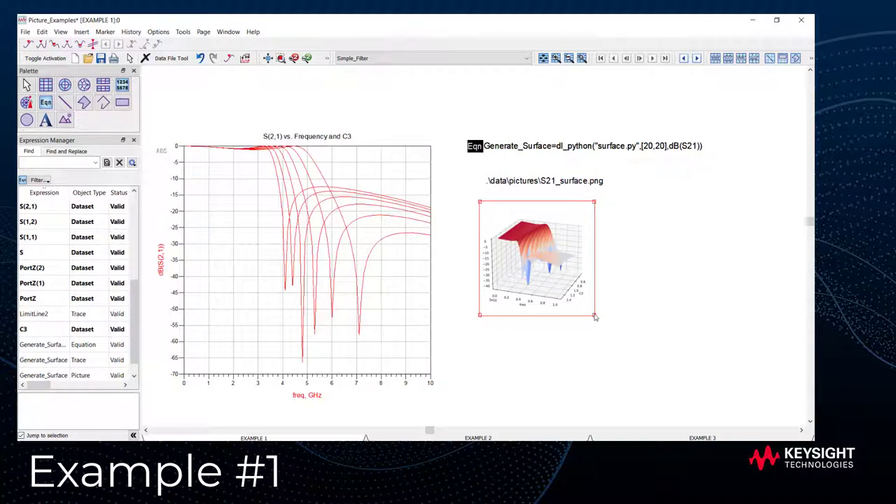
Enlarge the surface picture and change Generate_Surface from dB(S21) to dB(S11).
{"action": "left_click_drag", "start_coordinate": [595, 316], "coordinate": [665, 385]}
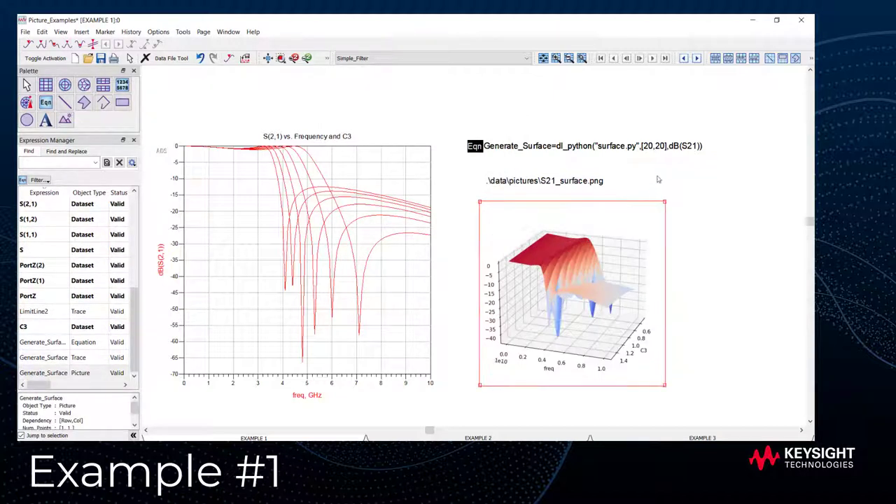
{"action": "left_click", "coordinate": [696, 148]}
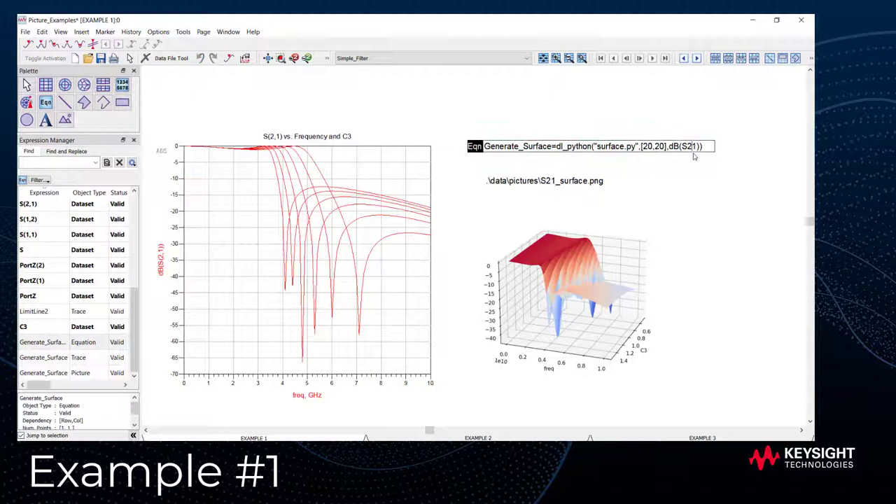
{"action": "key", "text": "BackSpace"}
{"action": "type", "text": "1"}
{"action": "key", "text": "Return"}
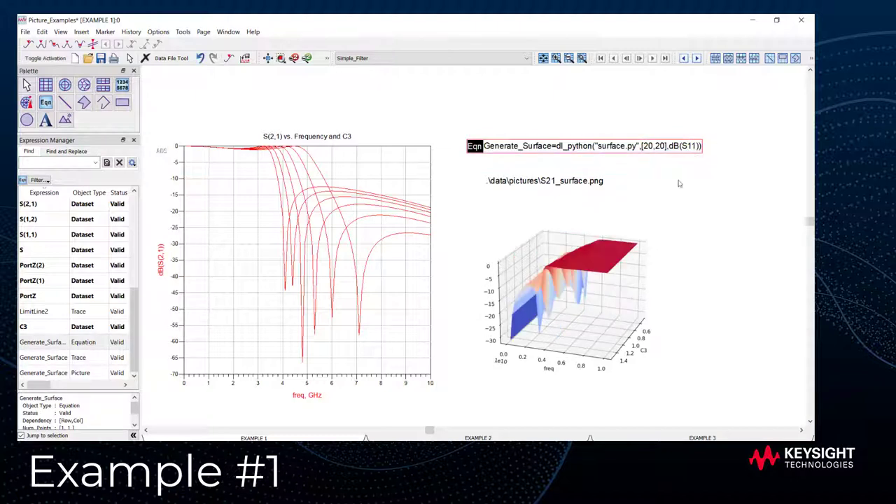
{"action": "left_click", "coordinate": [633, 259]}
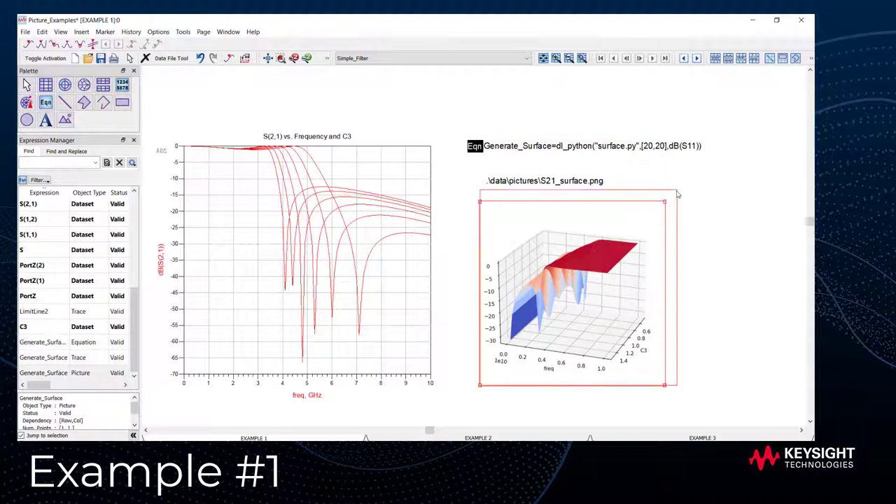
{"action": "left_click_drag", "start_coordinate": [666, 204], "coordinate": [681, 193]}
{"action": "left_click", "coordinate": [689, 218]}
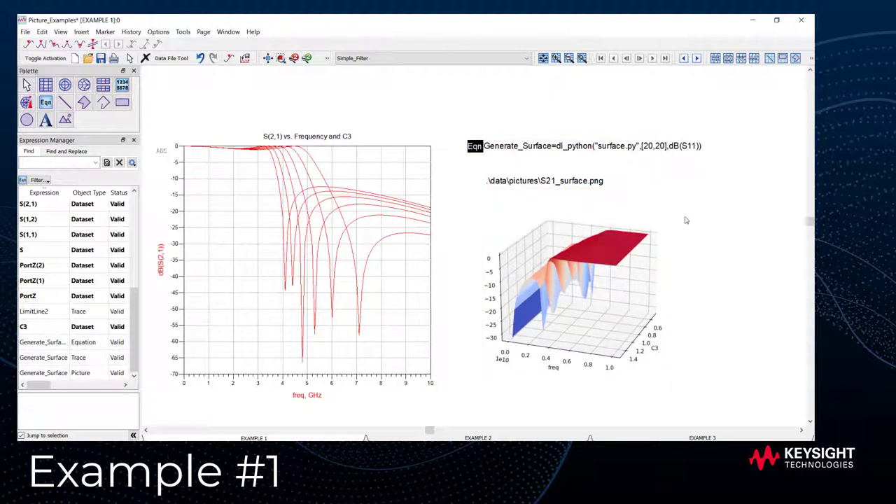
Change the Generate_Surface view angles from [20,20] to [60,80].
{"action": "left_click", "coordinate": [645, 143]}
{"action": "left_click", "coordinate": [648, 149]}
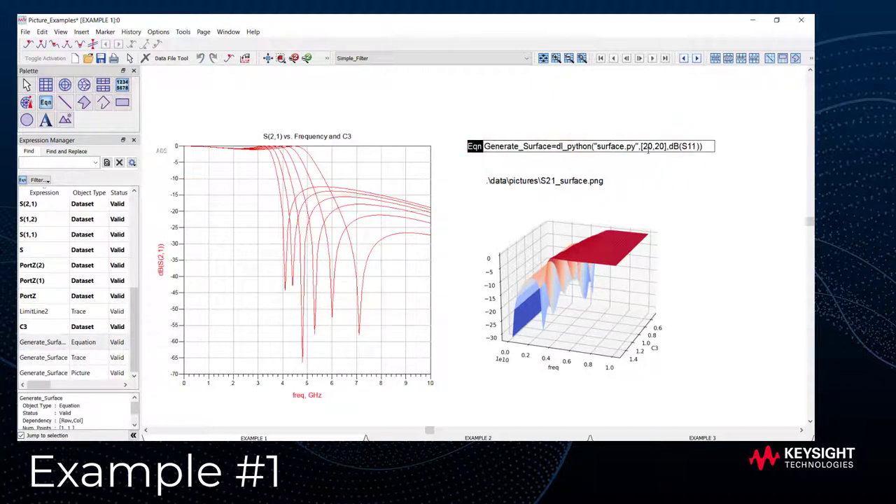
{"action": "key", "text": "BackSpace"}
{"action": "type", "text": "6"}
{"action": "key", "text": "Return"}
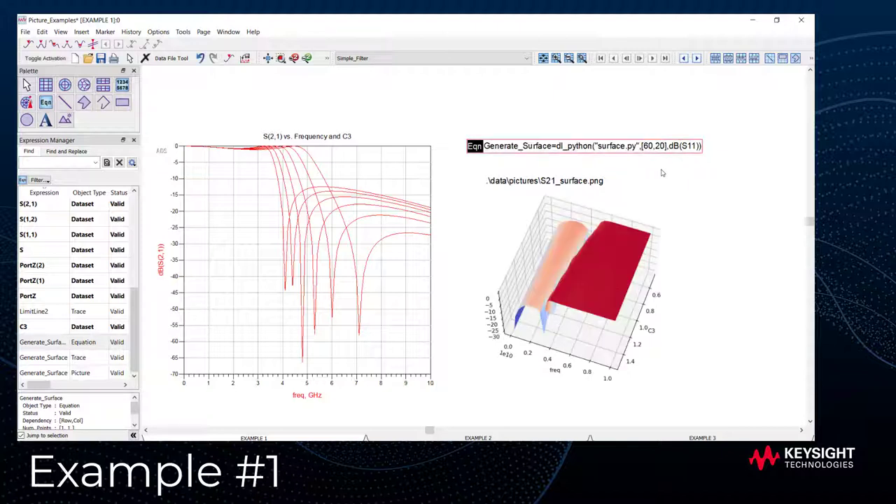
{"action": "left_click", "coordinate": [657, 147]}
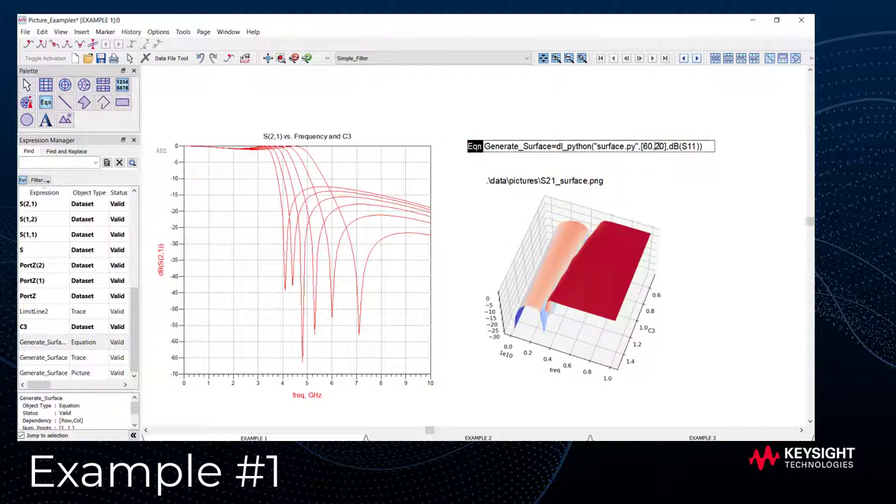
{"action": "type", "text": "8"}
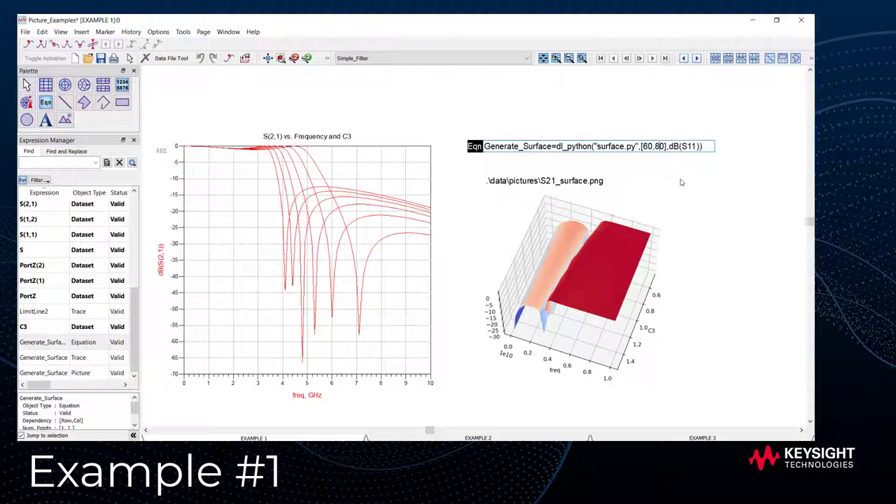
{"action": "key", "text": "Return"}
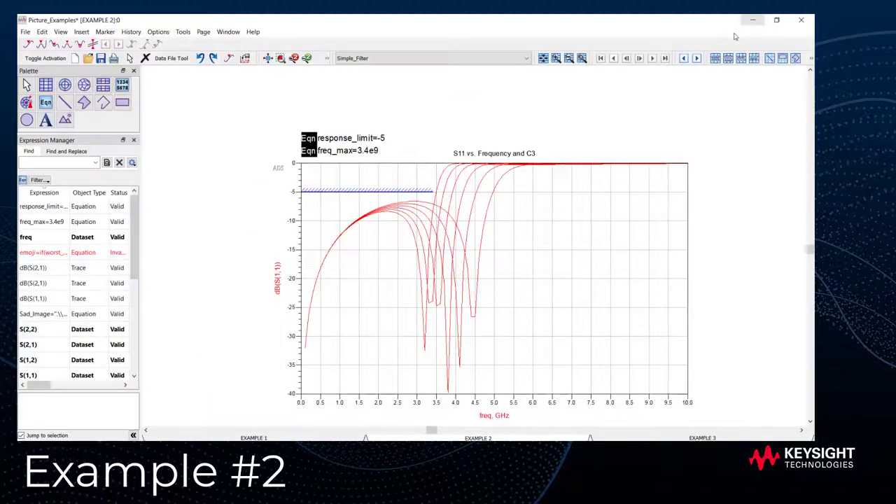
Inspect the dB(S(1,1)) traces, the -5 dB limit line and the S11 plot.
{"action": "left_click", "coordinate": [490, 209]}
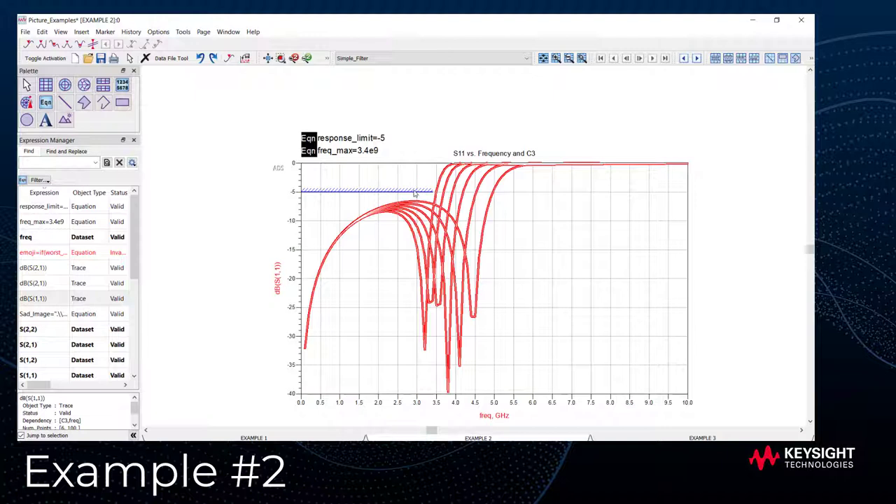
{"action": "left_click", "coordinate": [414, 192]}
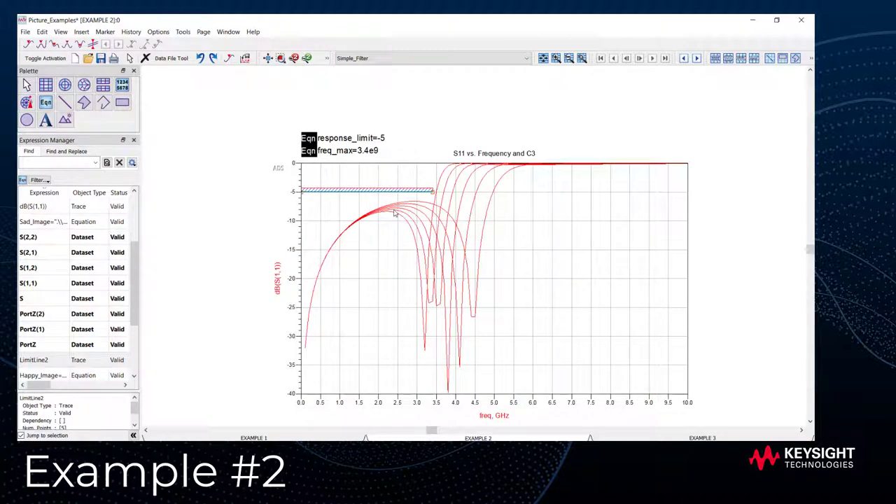
{"action": "left_click", "coordinate": [391, 252]}
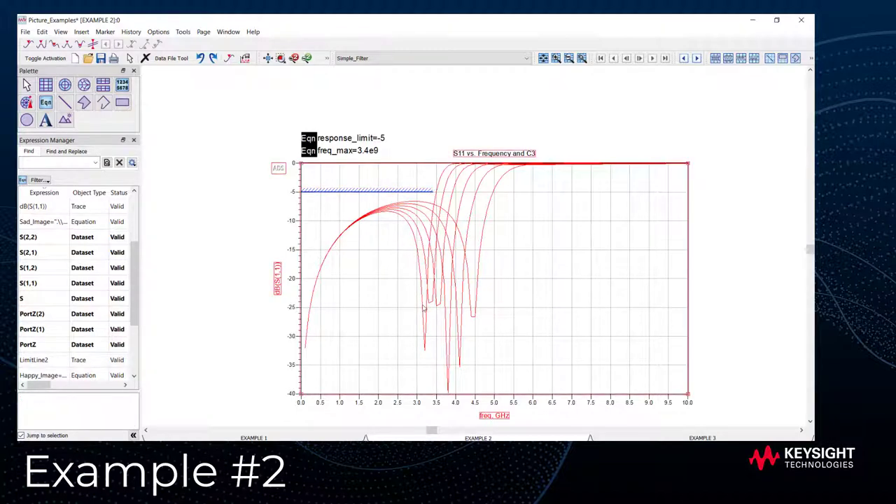
{"action": "scroll", "coordinate": [443, 338], "scroll_direction": "down", "scroll_amount": 2}
Copy Happy_Image from its equation into the emoji equation's then() branch.
{"action": "left_click", "coordinate": [540, 378]}
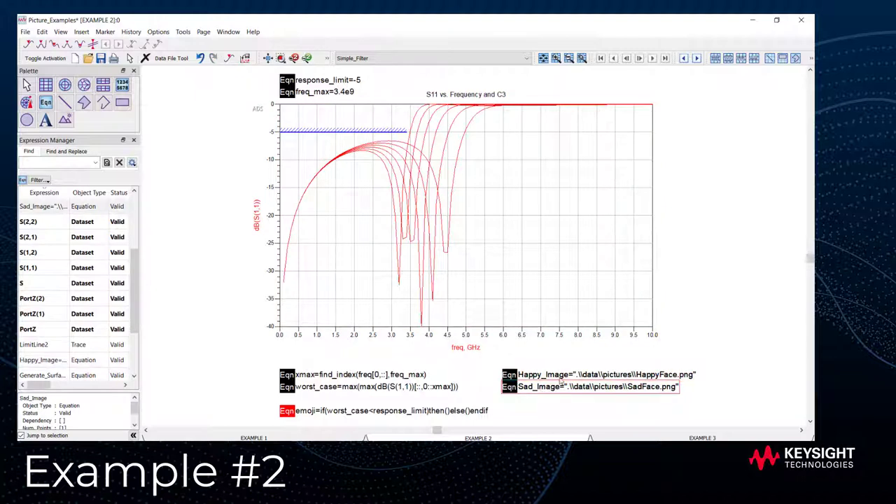
{"action": "double_click", "coordinate": [563, 379]}
{"action": "left_click_drag", "start_coordinate": [569, 376], "coordinate": [518, 376]}
{"action": "key", "text": "ctrl+c"}
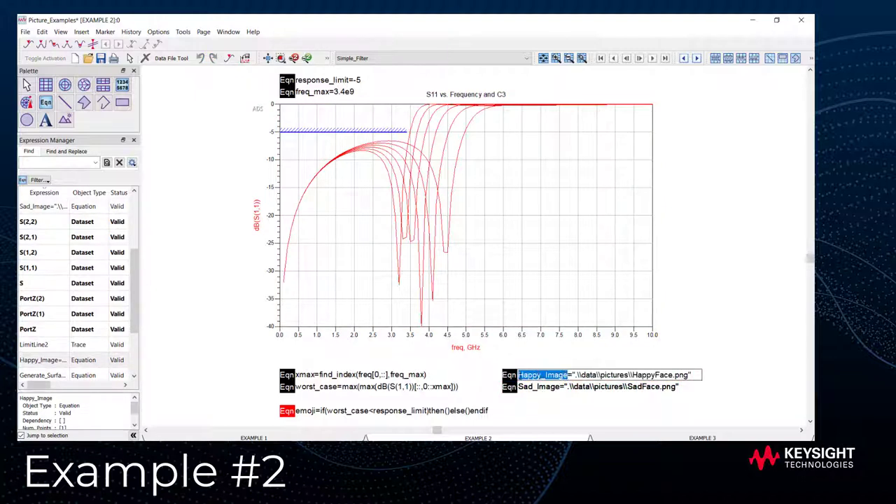
{"action": "left_click", "coordinate": [394, 417]}
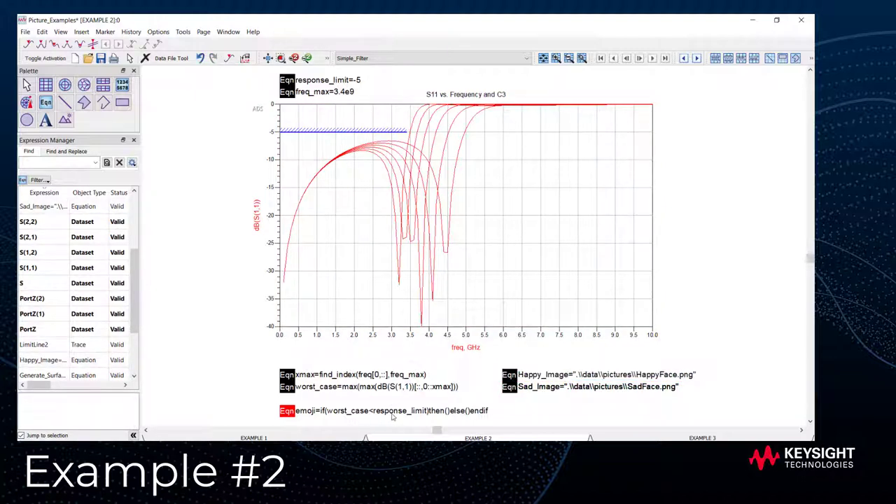
{"action": "left_click", "coordinate": [448, 415]}
{"action": "double_click", "coordinate": [448, 415]}
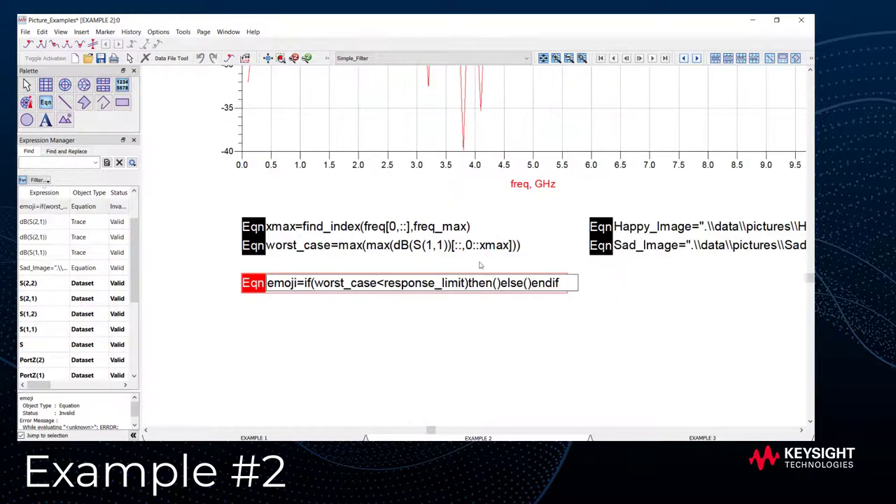
{"action": "left_click", "coordinate": [495, 283]}
{"action": "key", "text": "ctrl+v"}
{"action": "left_click", "coordinate": [700, 250]}
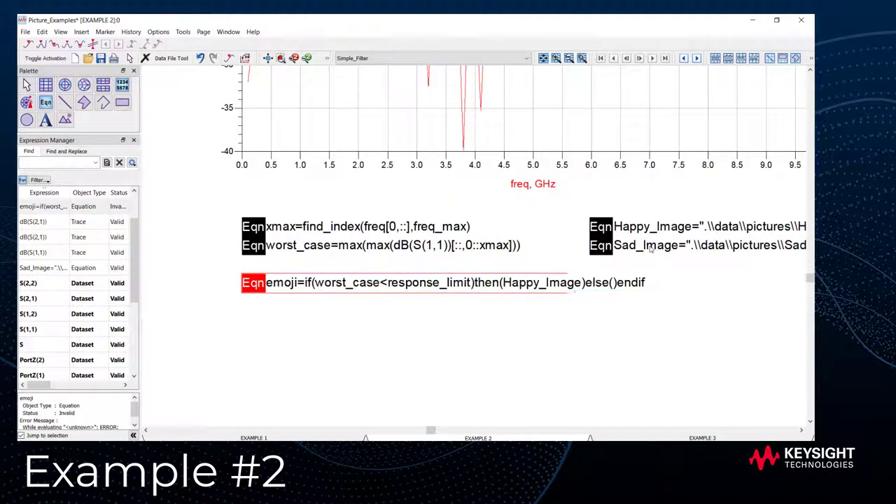
Copy Sad_Image from its equation into the emoji equation's else() branch.
{"action": "double_click", "coordinate": [673, 246]}
{"action": "left_click_drag", "start_coordinate": [677, 245], "coordinate": [622, 246]}
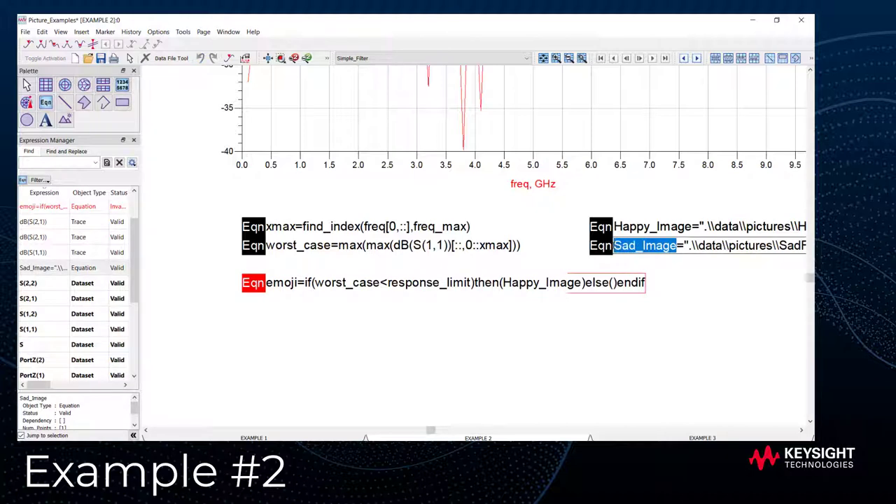
{"action": "left_click", "coordinate": [617, 284]}
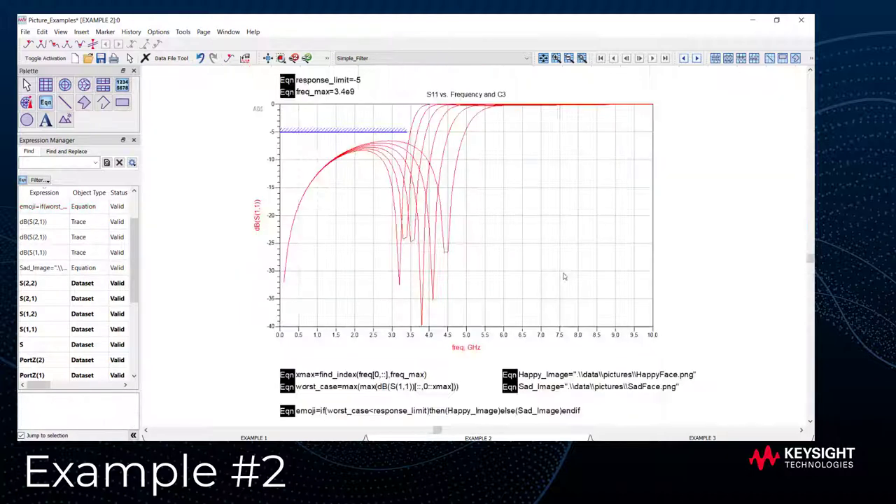
Place a picture on the S11 plot sourced from the emoji expression.
{"action": "left_click", "coordinate": [64, 120]}
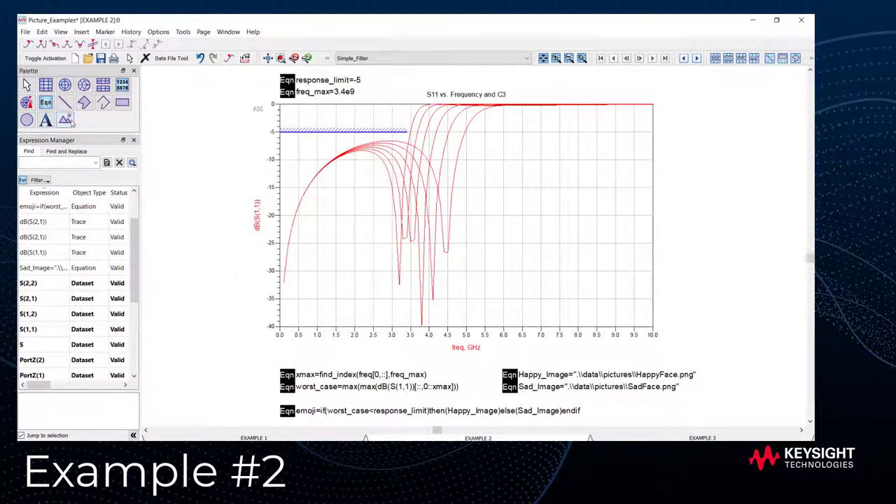
{"action": "left_click", "coordinate": [304, 207]}
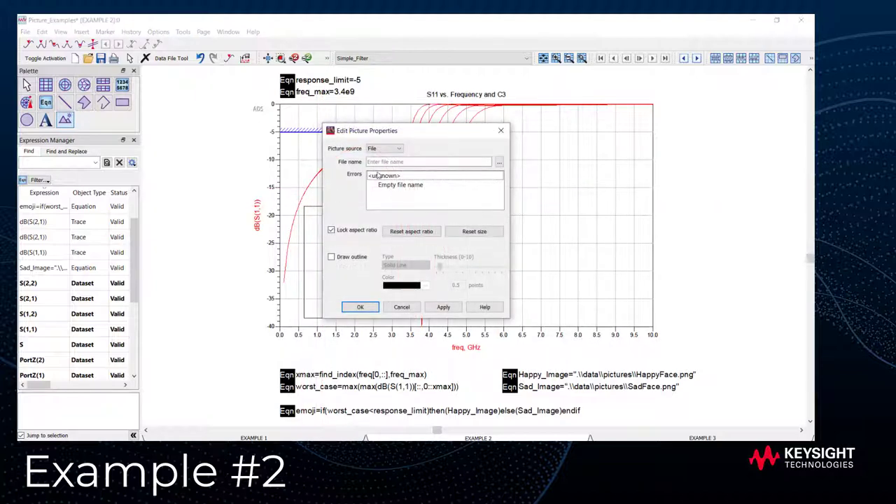
{"action": "left_click", "coordinate": [385, 149]}
{"action": "left_click", "coordinate": [384, 164]}
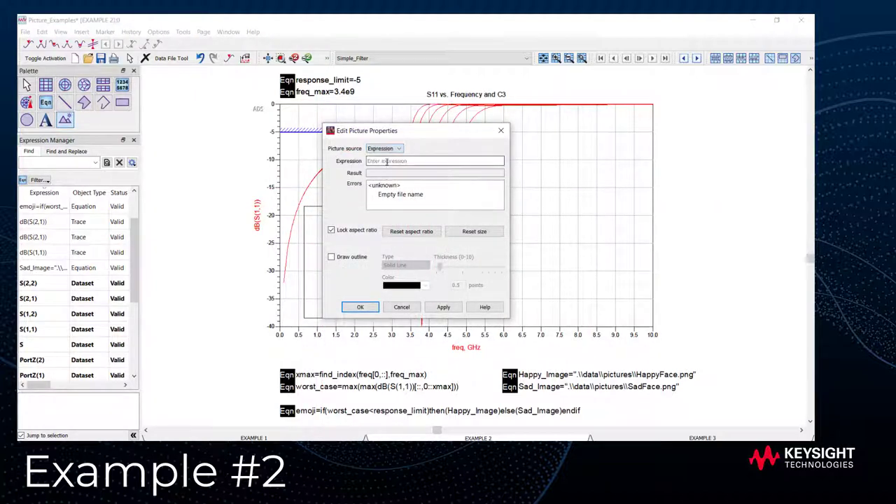
{"action": "type", "text": "emoji"}
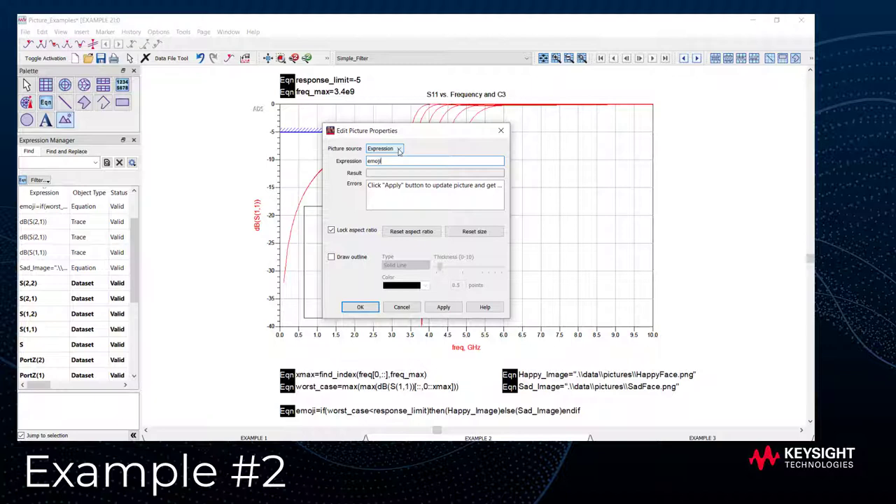
{"action": "key", "text": "Return"}
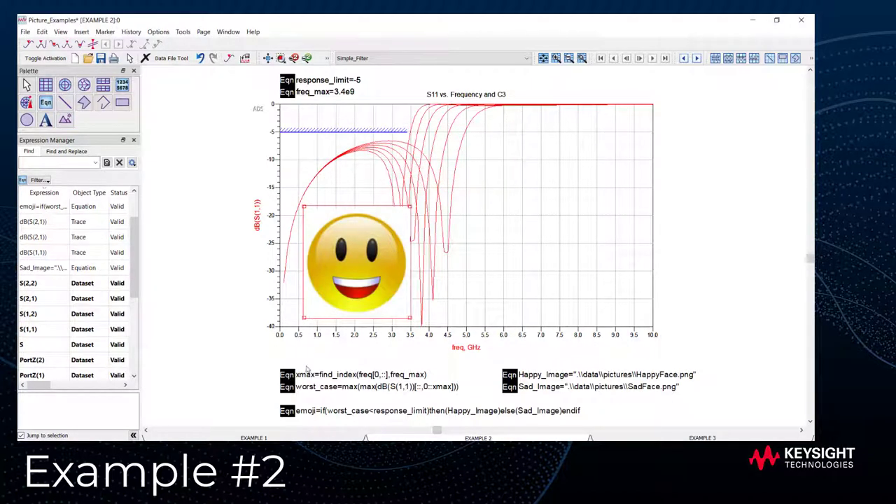
{"action": "left_click", "coordinate": [355, 81]}
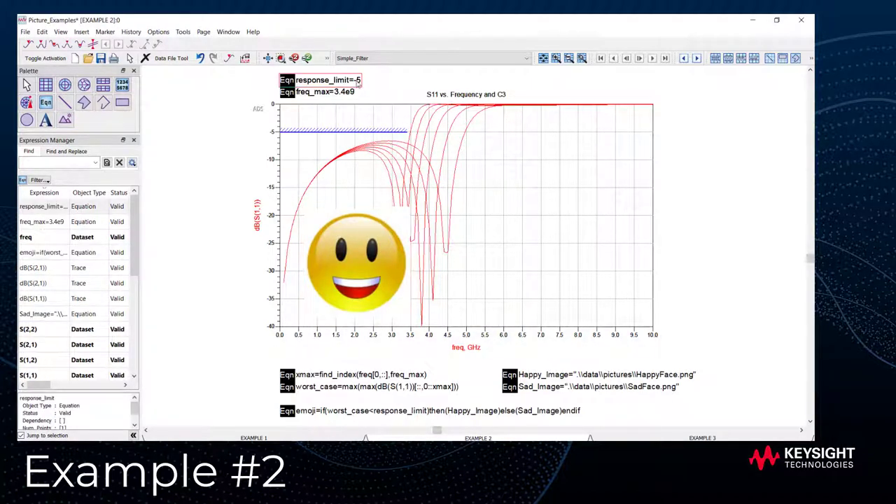
{"action": "double_click", "coordinate": [355, 80]}
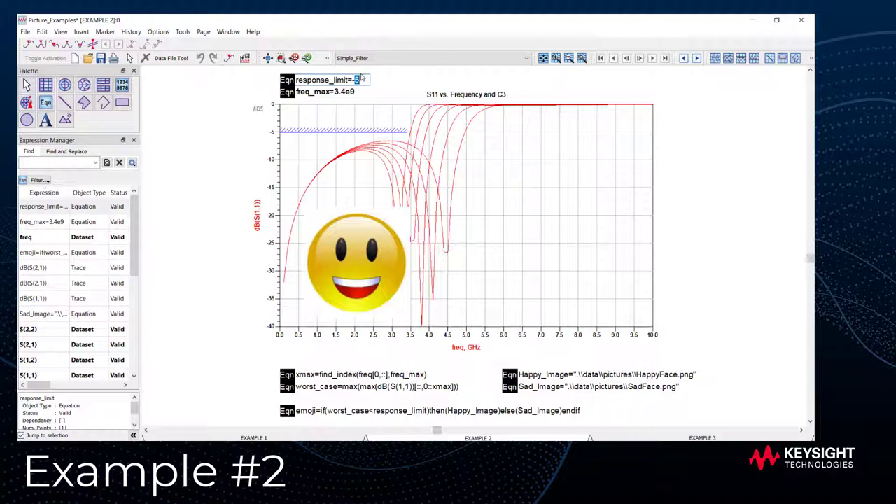
{"action": "type", "text": "10"}
{"action": "key", "text": "Return"}
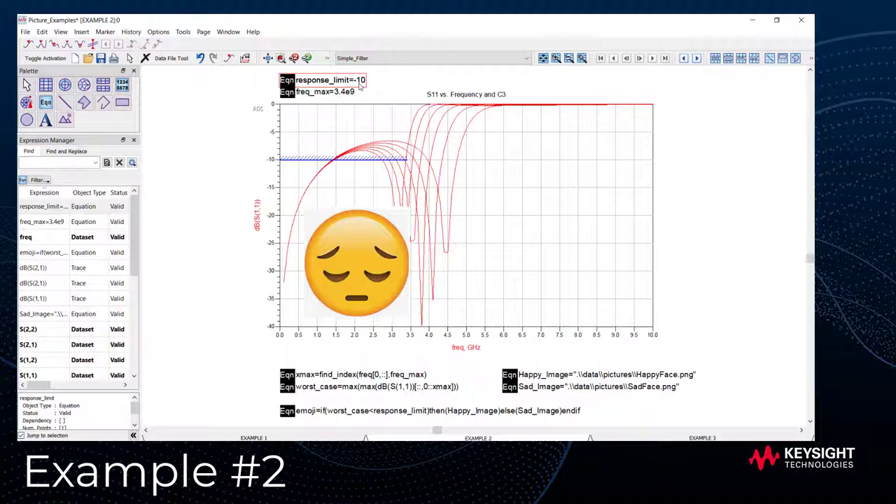
{"action": "left_click", "coordinate": [355, 80]}
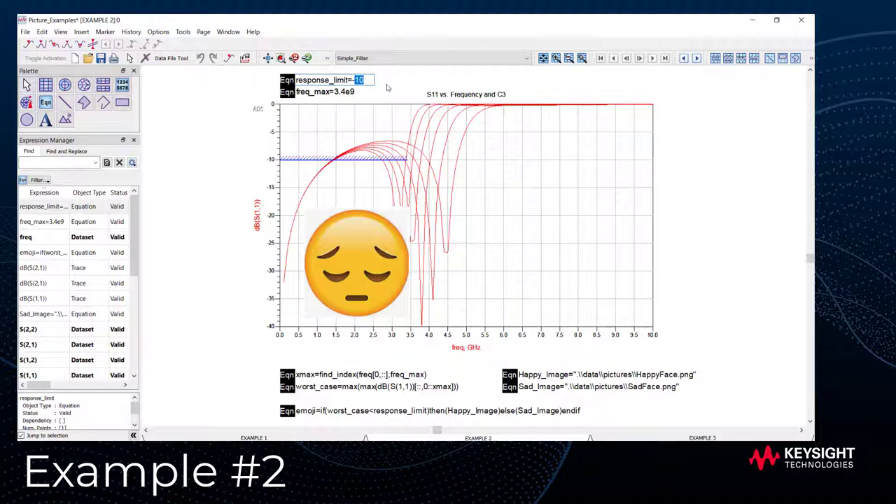
{"action": "key", "text": "Delete"}
{"action": "key", "text": "Delete"}
{"action": "type", "text": "5"}
{"action": "key", "text": "Return"}
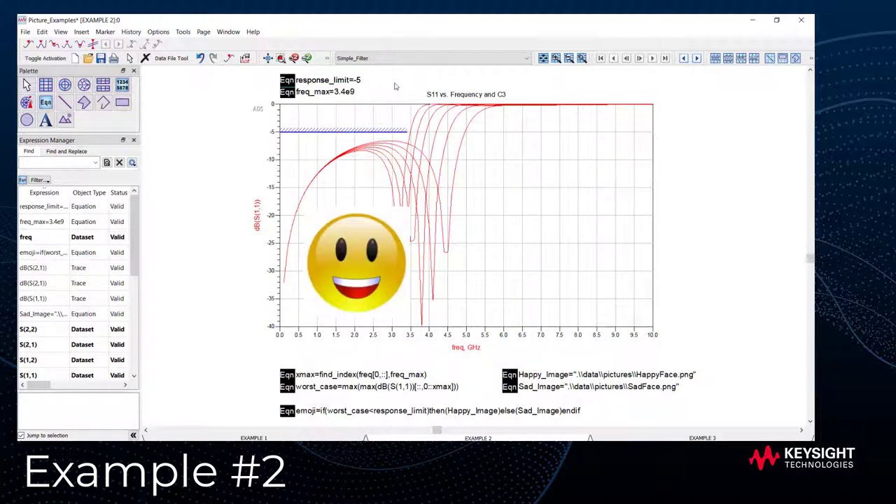
{"action": "left_click", "coordinate": [753, 20]}
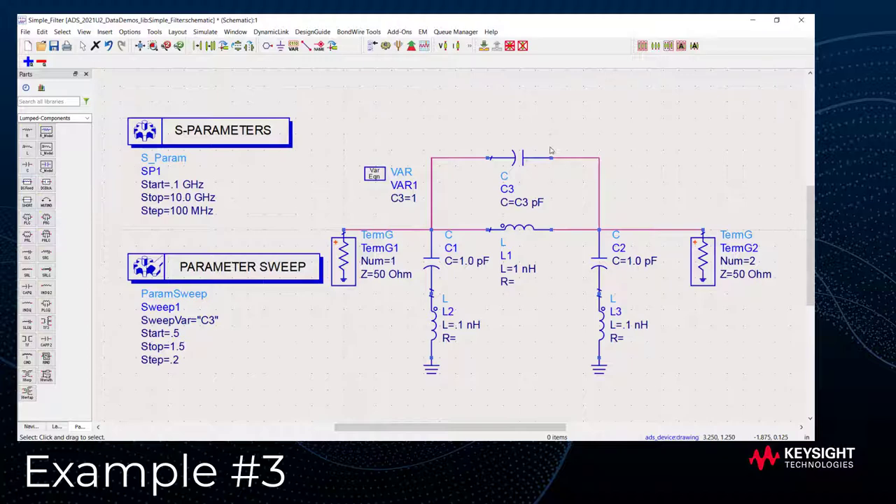
Point out capacitor C3, then capture the whole schematic with the Snipping Tool.
{"action": "left_click", "coordinate": [533, 167]}
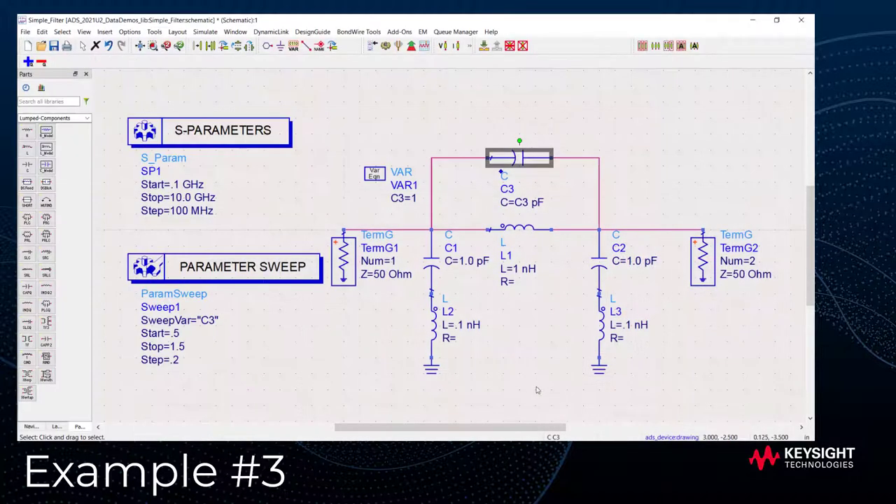
{"action": "left_click", "coordinate": [537, 390]}
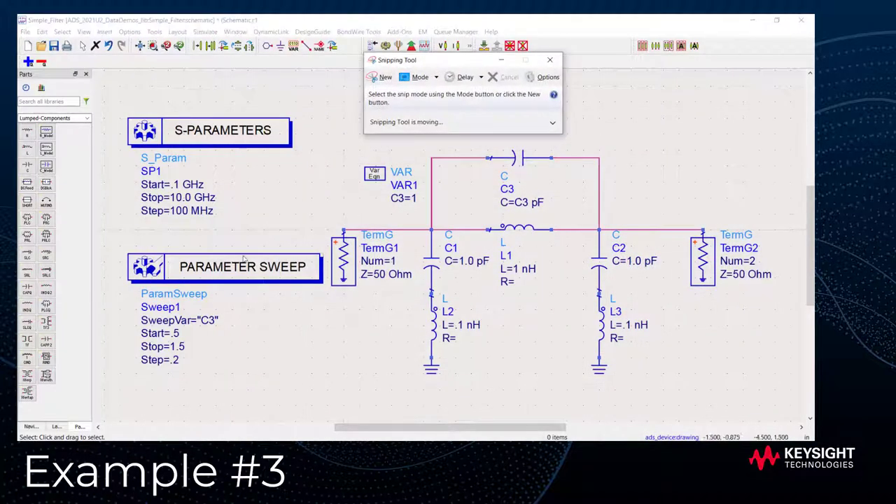
{"action": "left_click", "coordinate": [381, 75]}
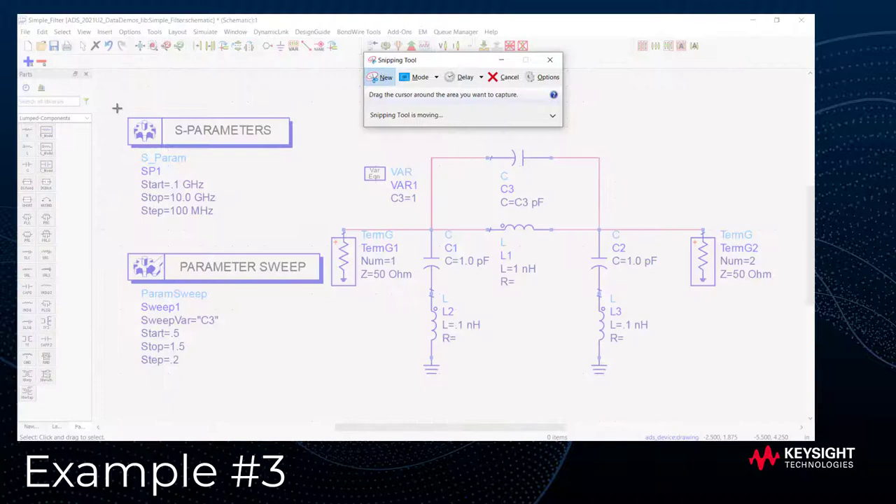
{"action": "left_click_drag", "start_coordinate": [117, 109], "coordinate": [788, 401]}
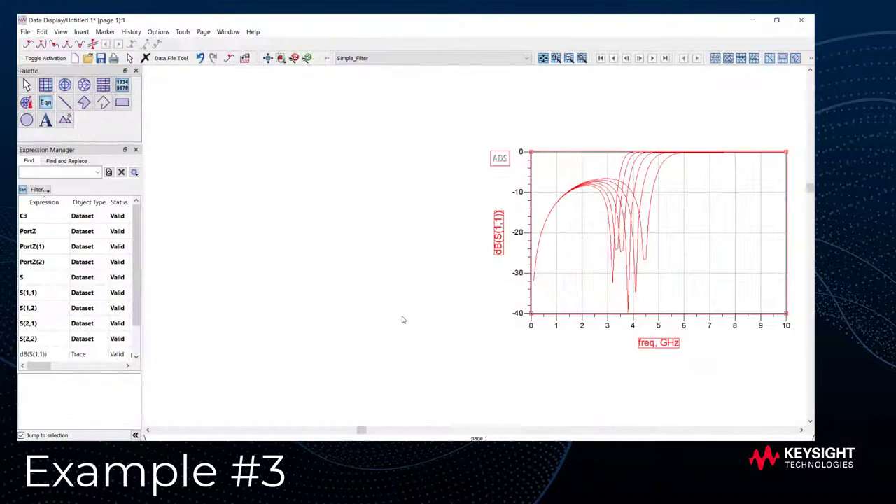
Paste the schematic image left of the plot, boxing C3 with a line to -10 dB.
{"action": "key", "text": "ctrl+v"}
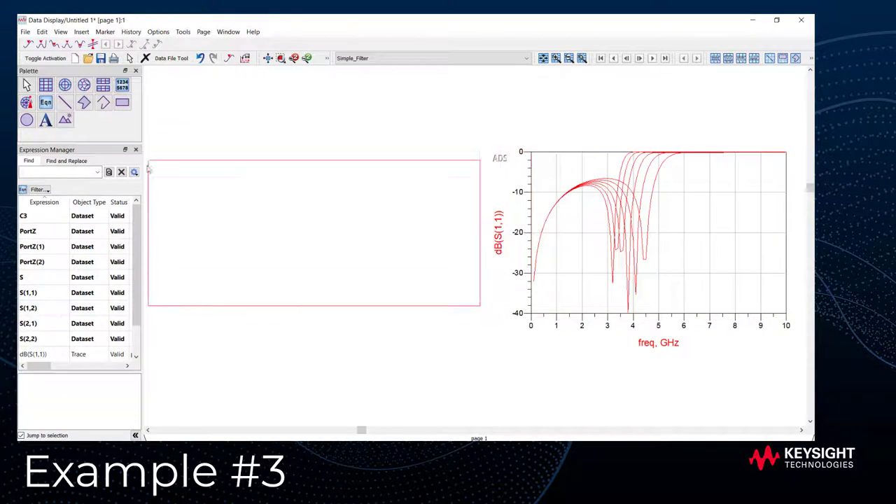
{"action": "left_click", "coordinate": [150, 170]}
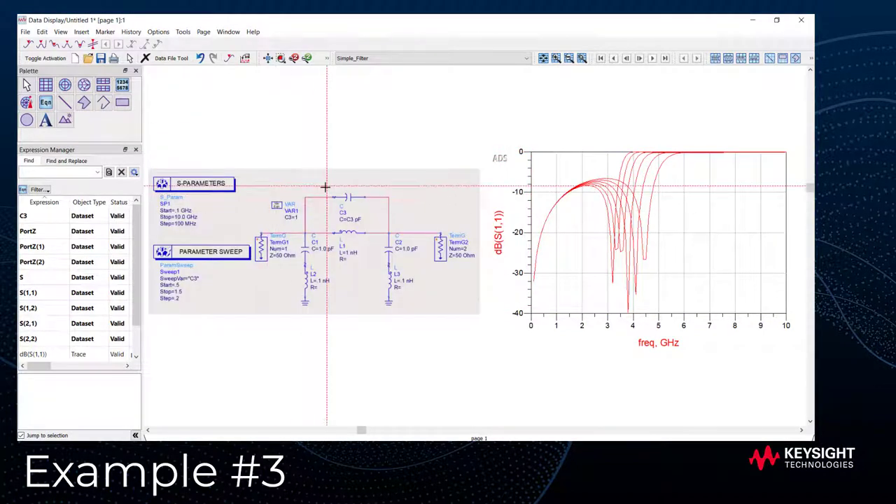
{"action": "left_click_drag", "start_coordinate": [326, 185], "coordinate": [370, 226]}
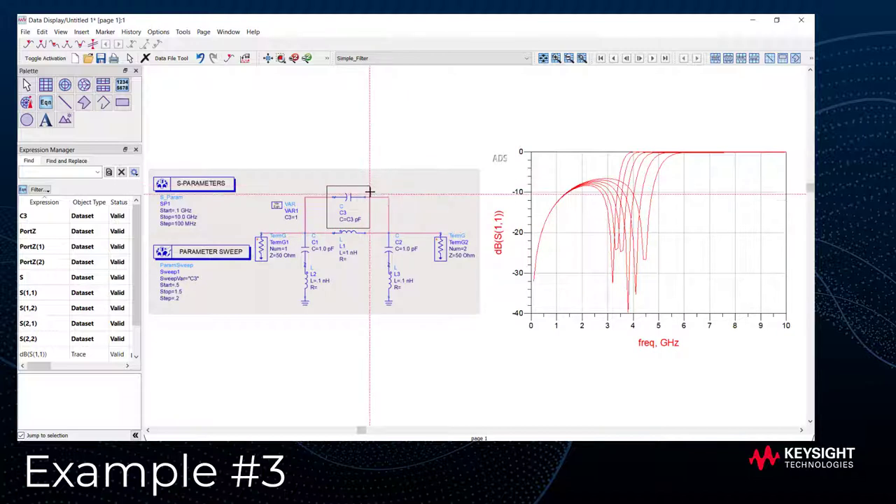
{"action": "left_click_drag", "start_coordinate": [369, 192], "coordinate": [555, 195]}
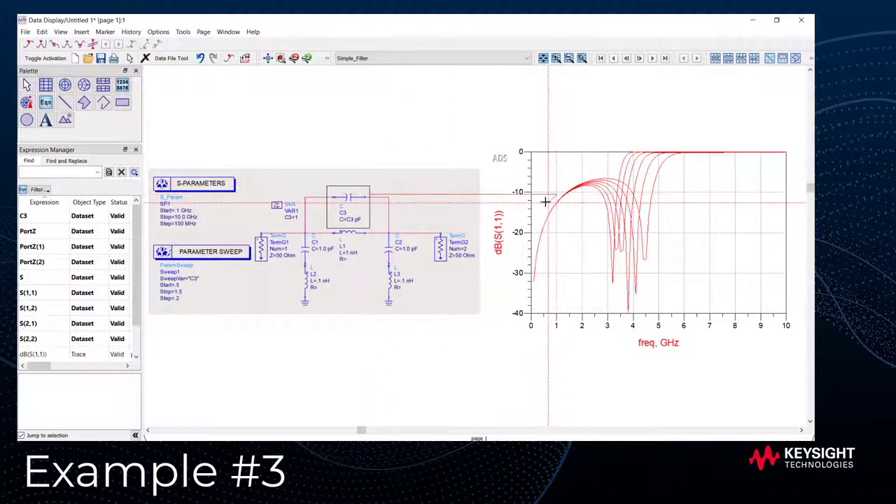
{"action": "double_click", "coordinate": [549, 202]}
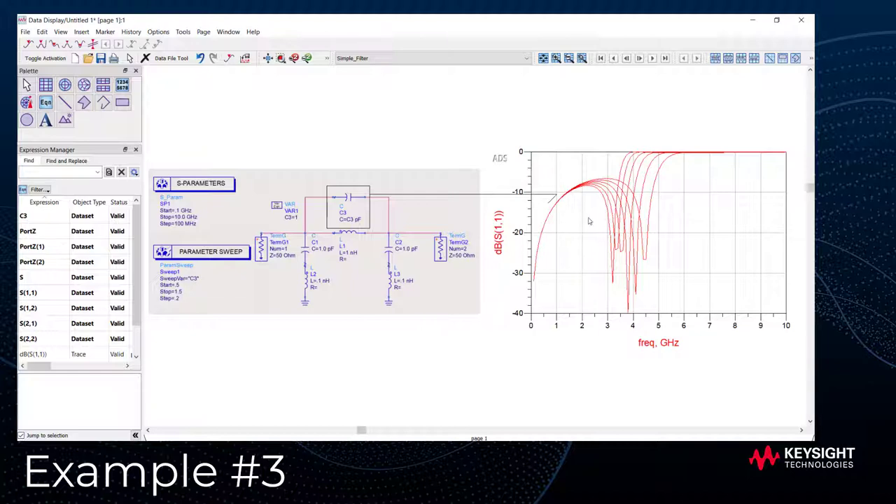
{"action": "left_click", "coordinate": [752, 21]}
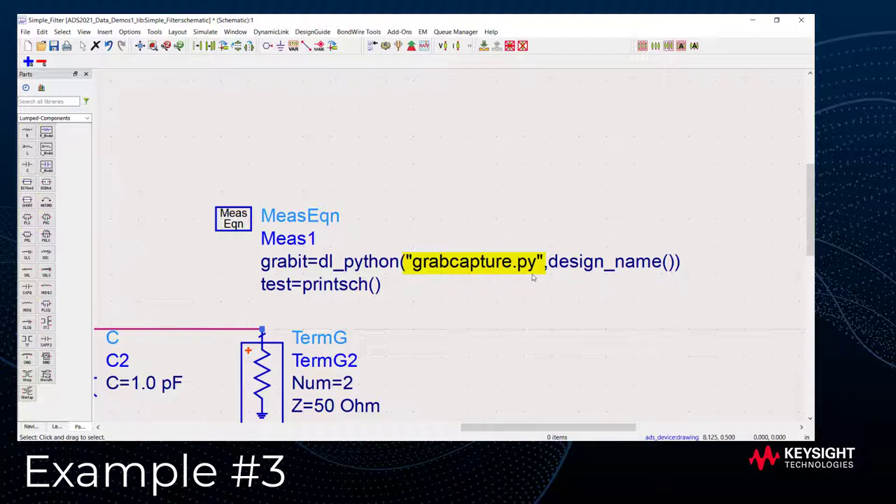
Fit the schematic view, re-simulate, and select the auto-captured schematic picture beside dB(S(2,1)).
{"action": "key", "text": "f"}
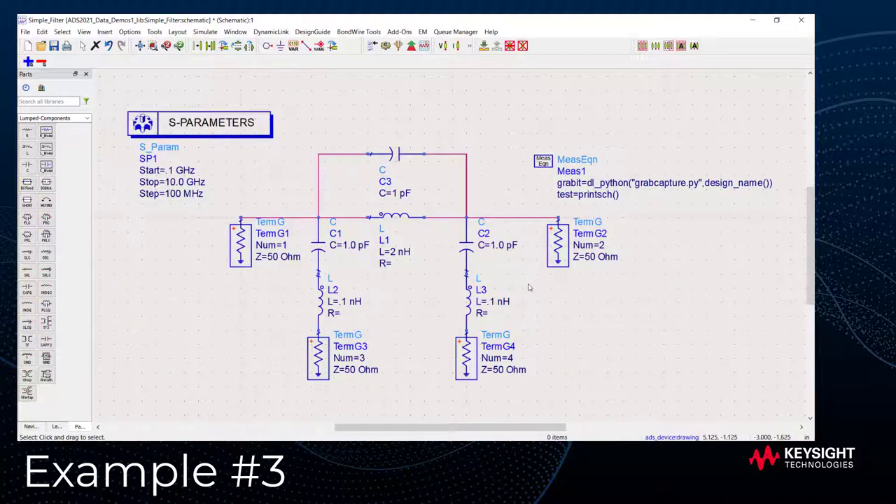
{"action": "left_click", "coordinate": [385, 46]}
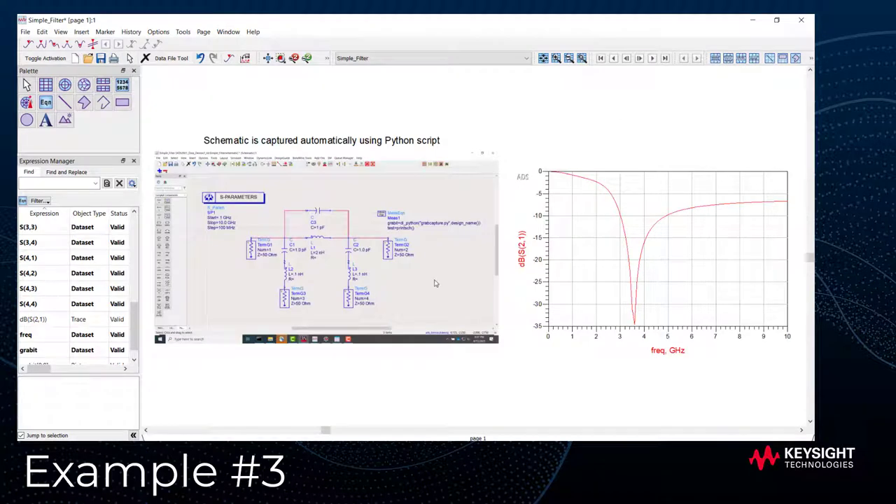
{"action": "left_click", "coordinate": [435, 284]}
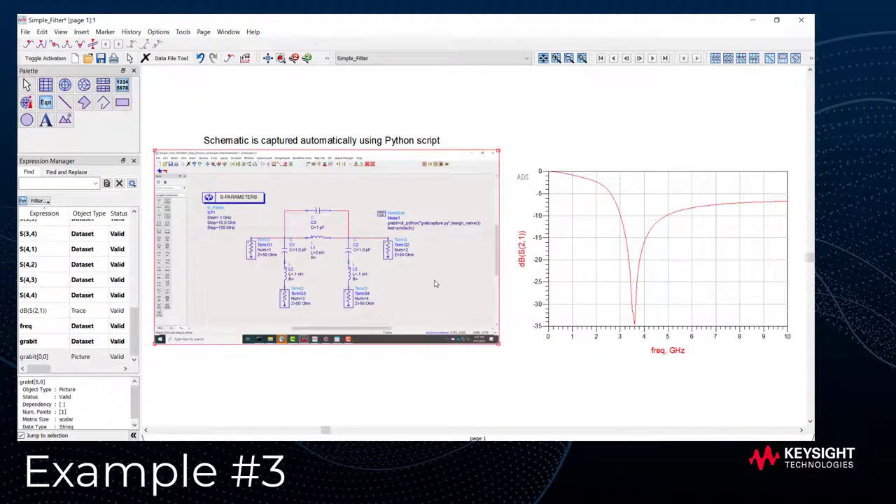
Change capacitor C3 to 5 pF in the schematic and rerun the simulation.
{"action": "left_click", "coordinate": [753, 21]}
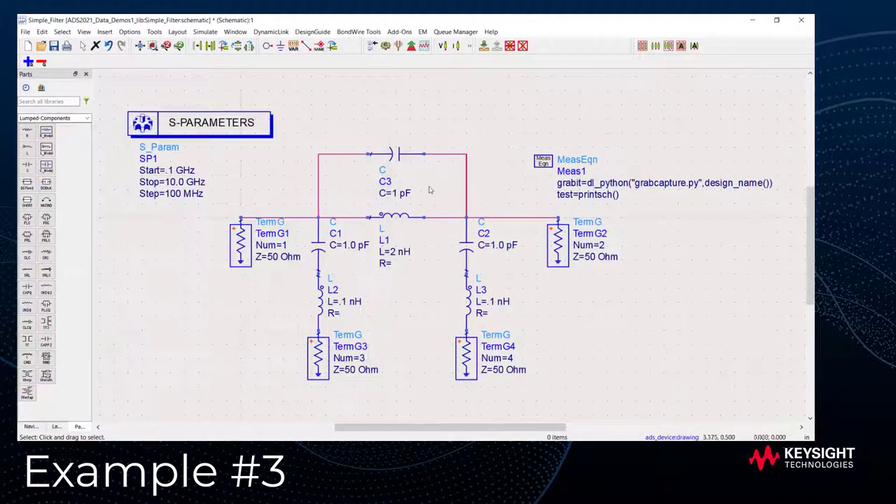
{"action": "double_click", "coordinate": [397, 193]}
{"action": "type", "text": "5"}
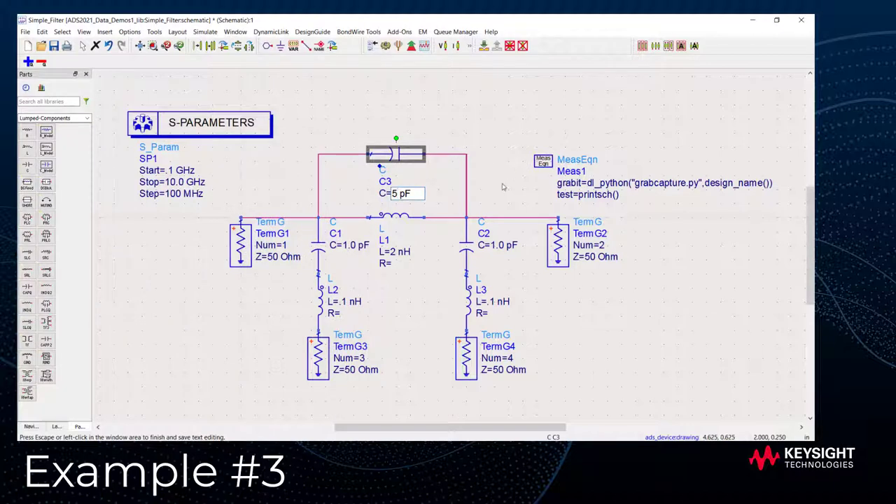
{"action": "left_click", "coordinate": [499, 193]}
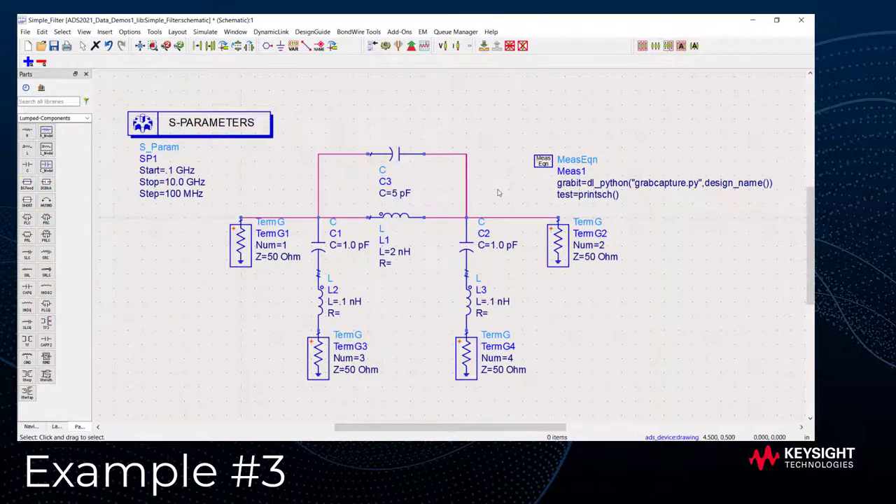
{"action": "left_click", "coordinate": [386, 46]}
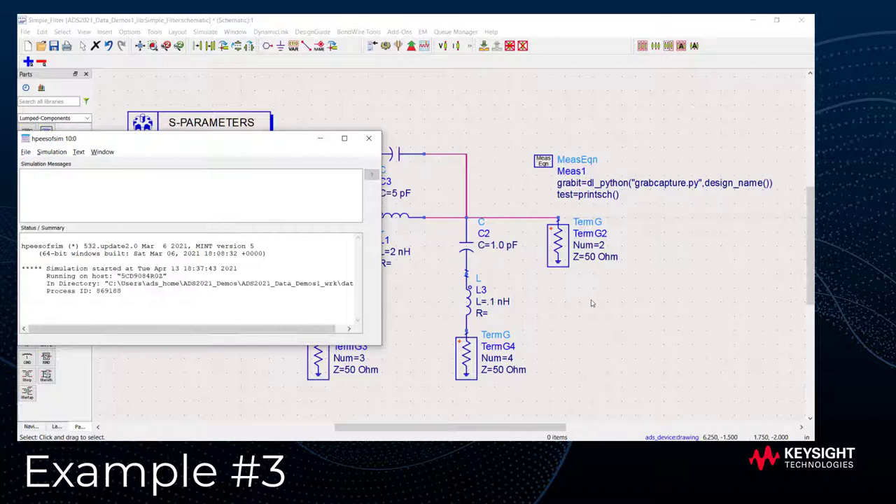